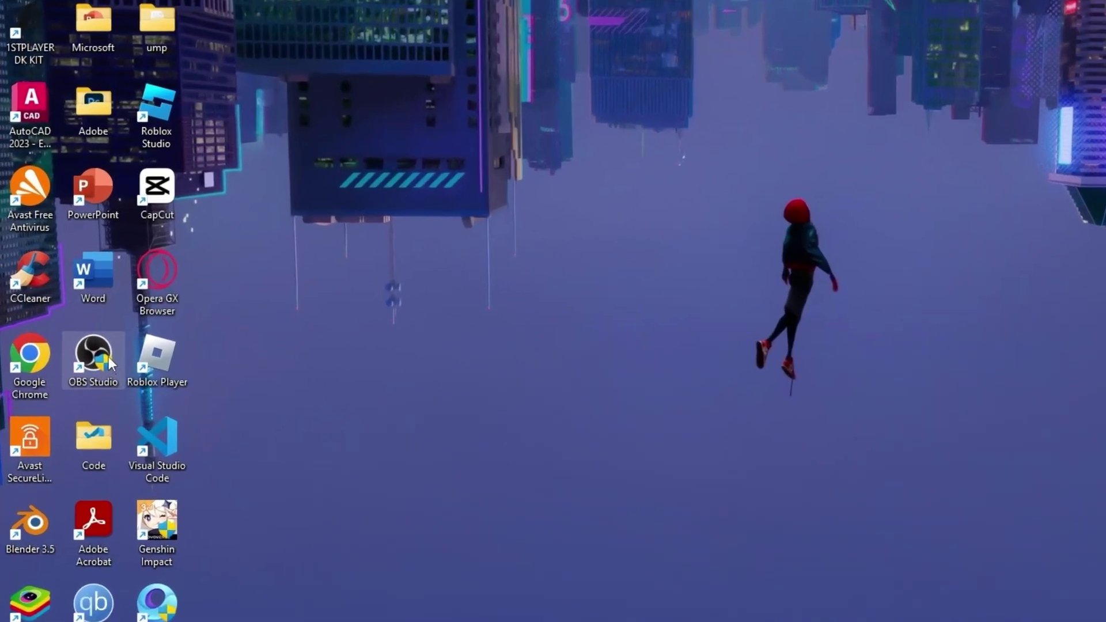
Launch OBS Studio as administrator from its desktop shortcut, then minimise it to the desktop
right_click(79, 373)
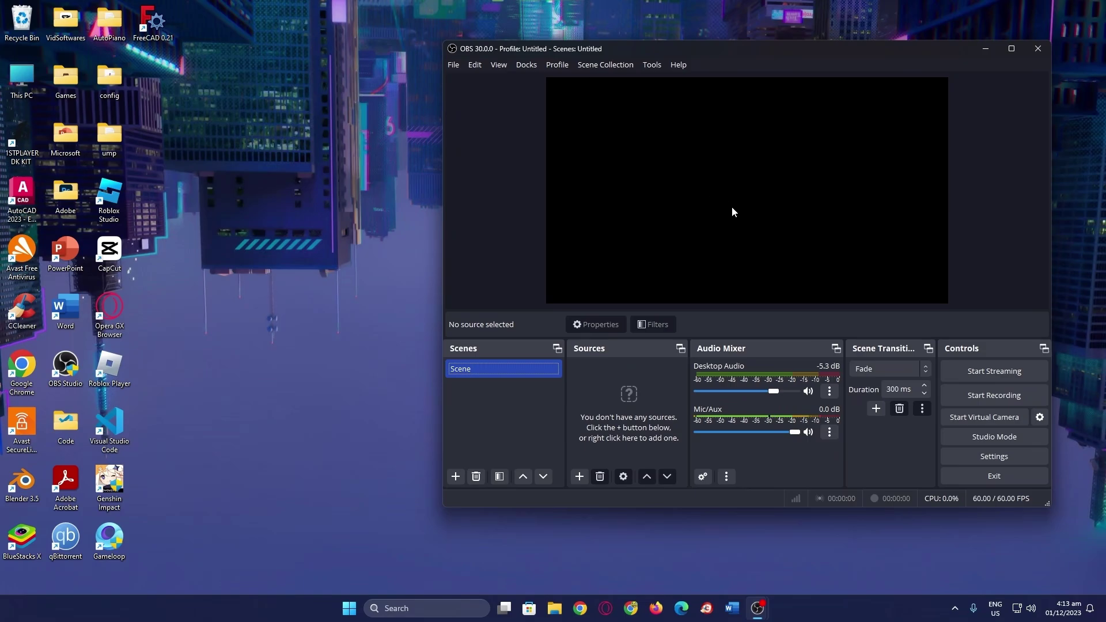
key("super+d")
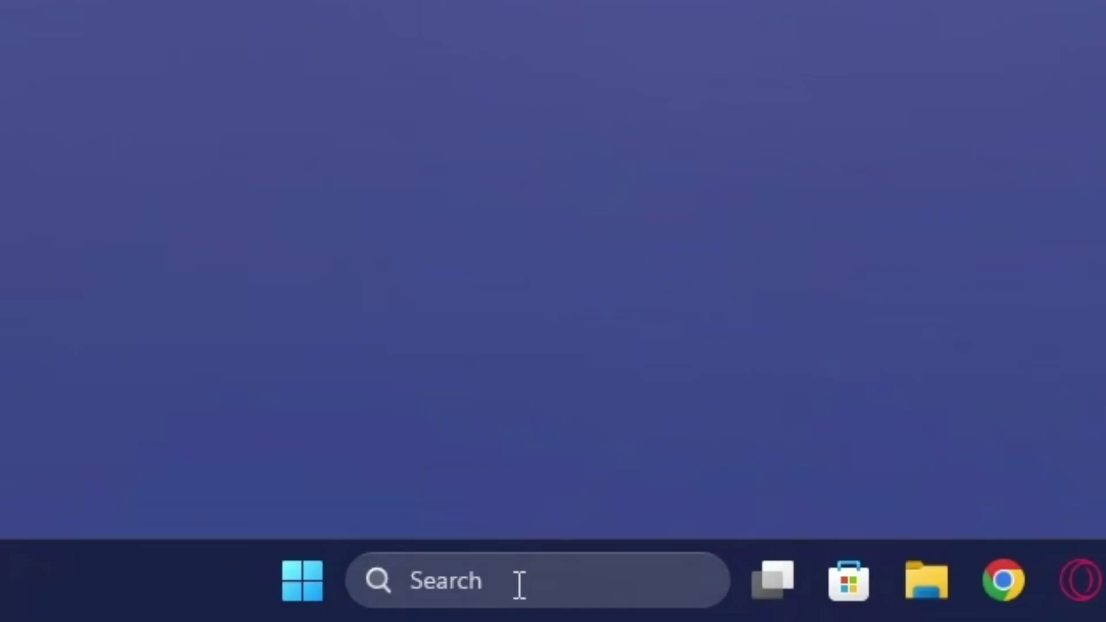
Open Windows Graphics settings and add obs64 as a custom app
left_click(422, 608)
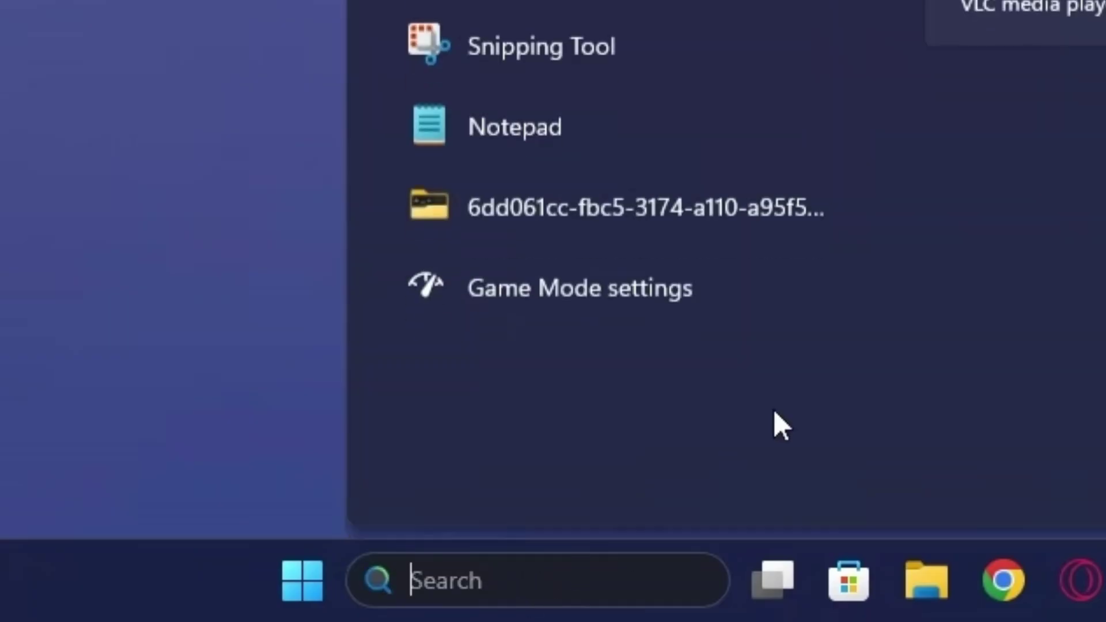
type("graphics")
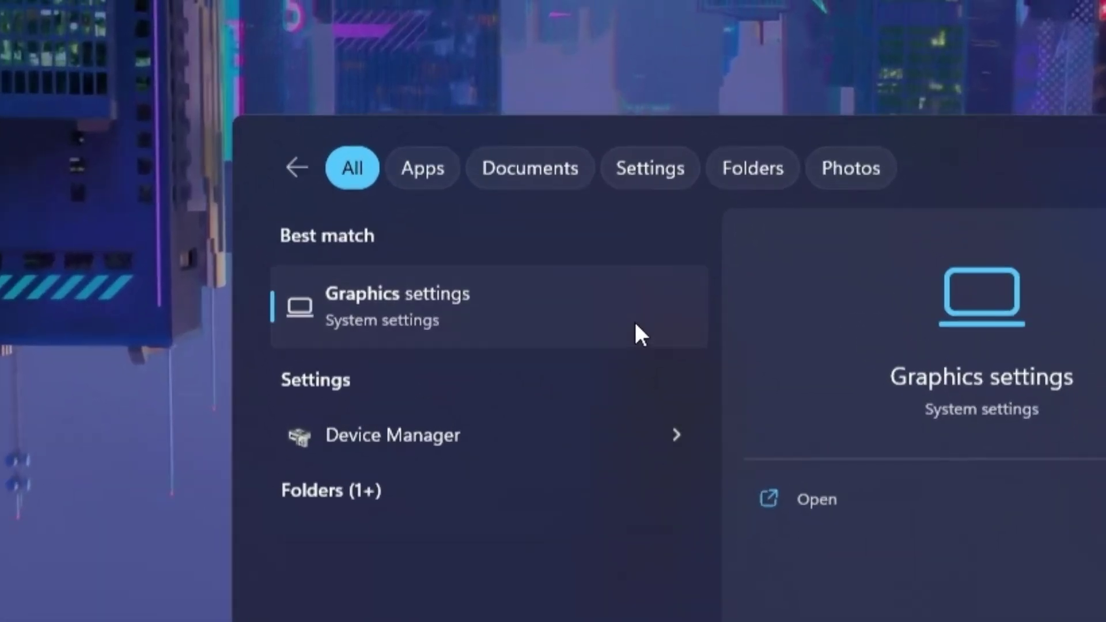
left_click(636, 326)
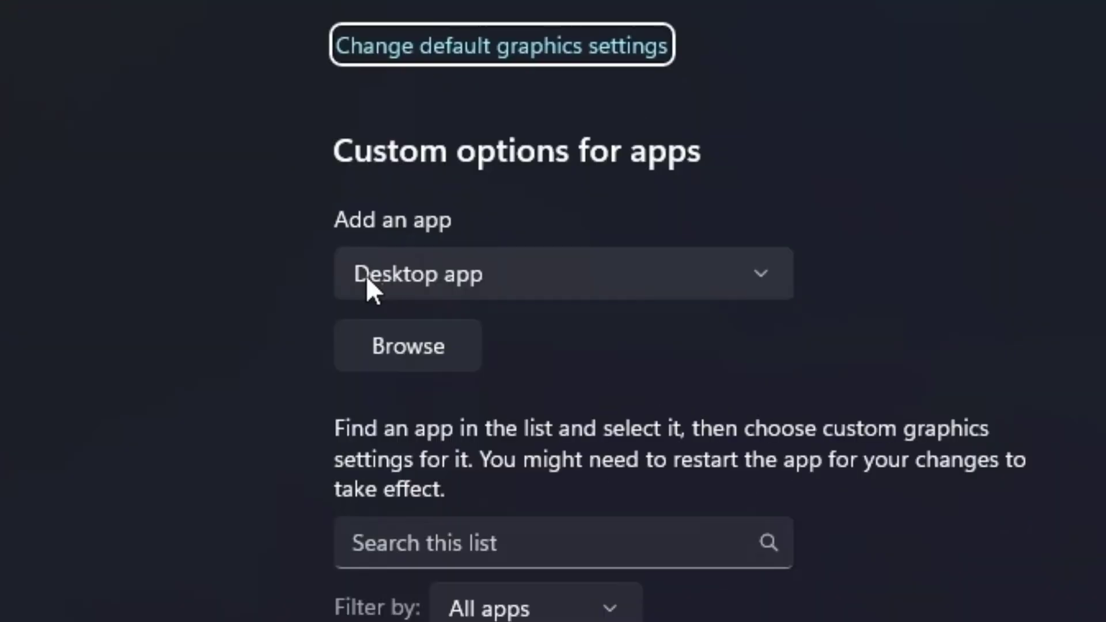
left_click(372, 351)
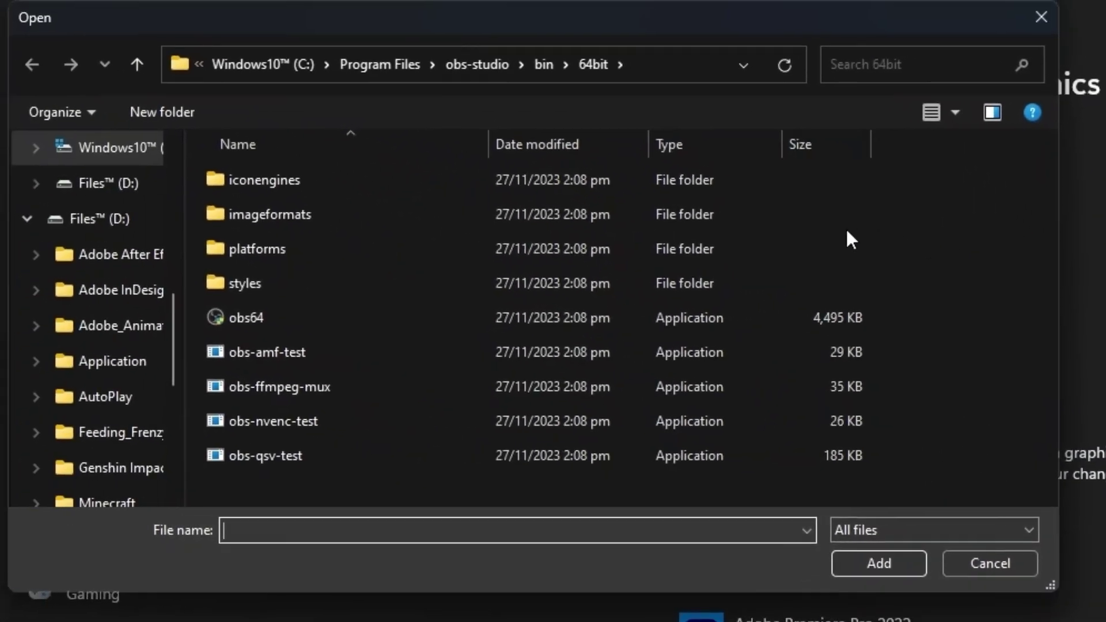
left_click(524, 322)
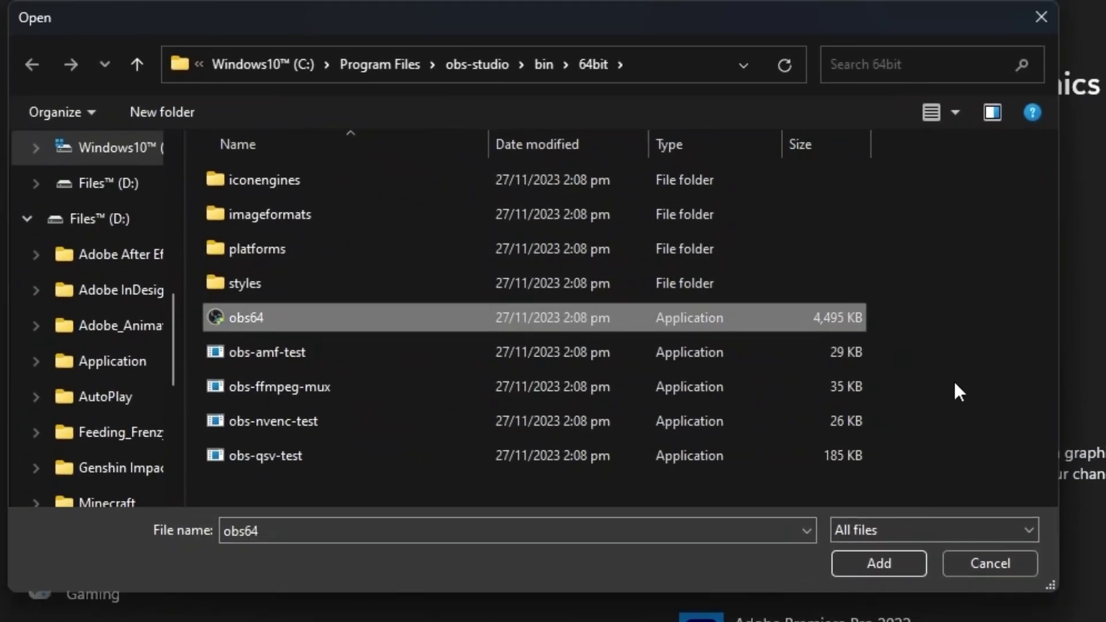
left_click(870, 559)
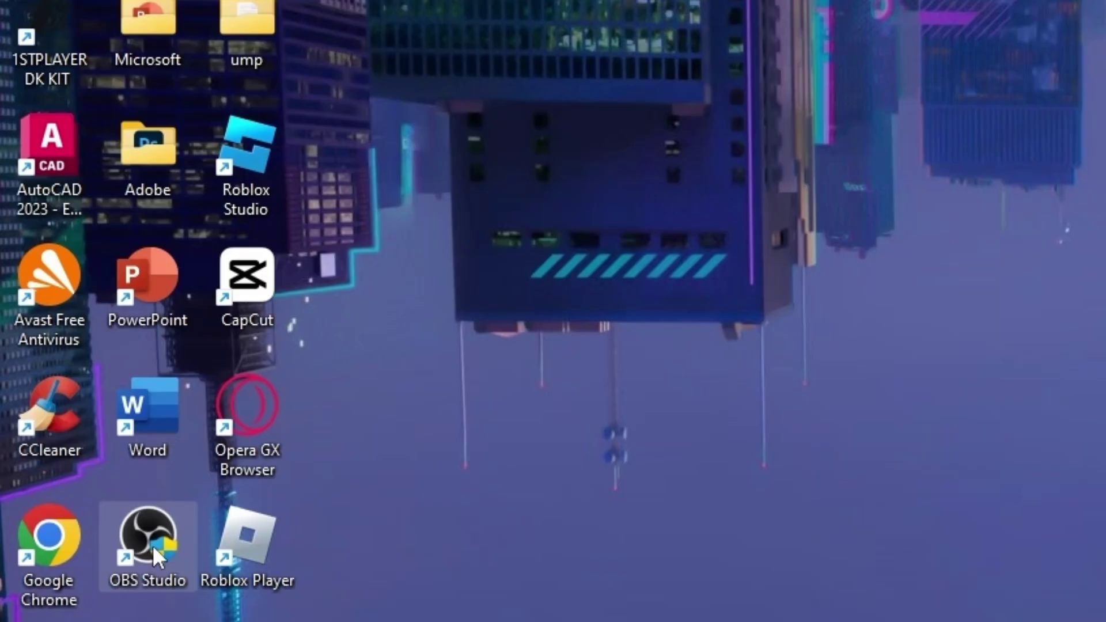
Open the OBS Studio shortcut's file location, the obs-studio\bin\64bit folder
right_click(68, 373)
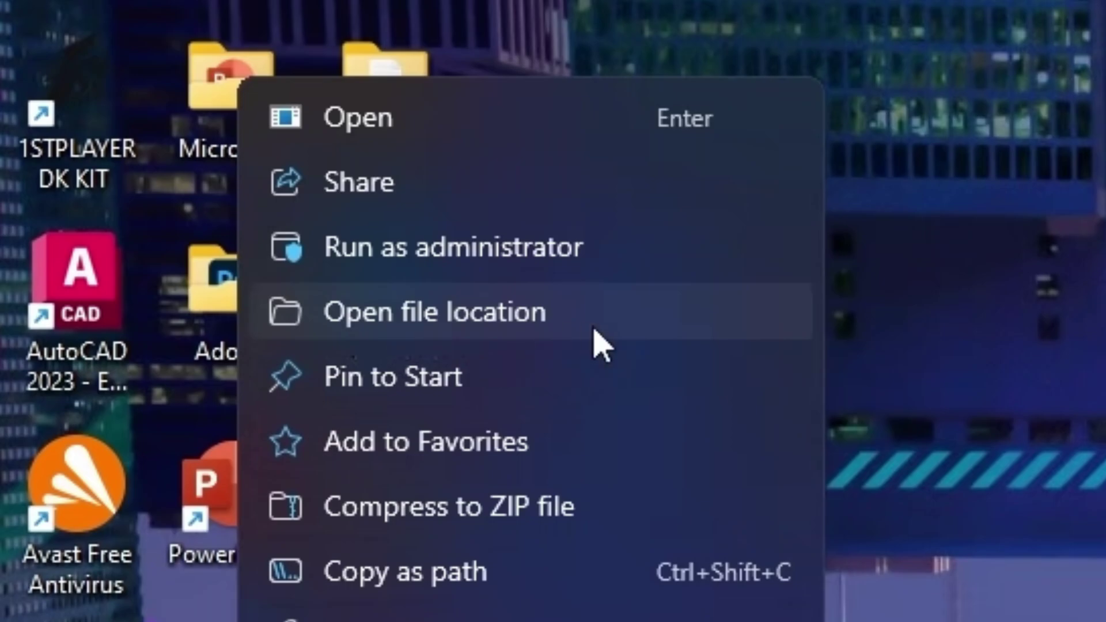
left_click(455, 227)
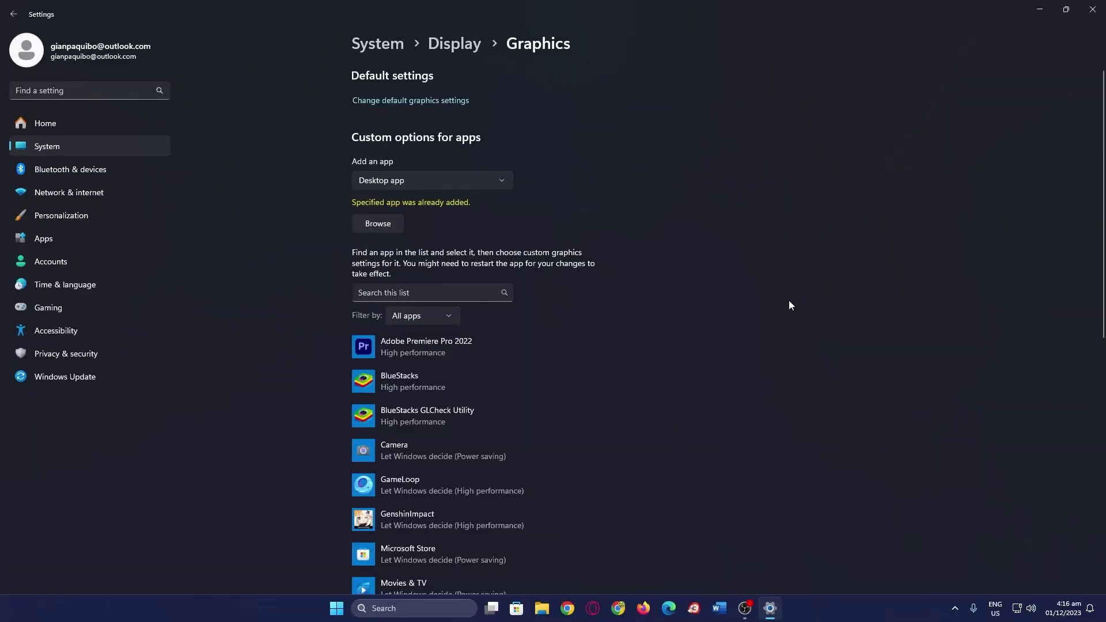
Save OBS Studio's graphics preference as High performance
scroll(789, 300, "down", 5)
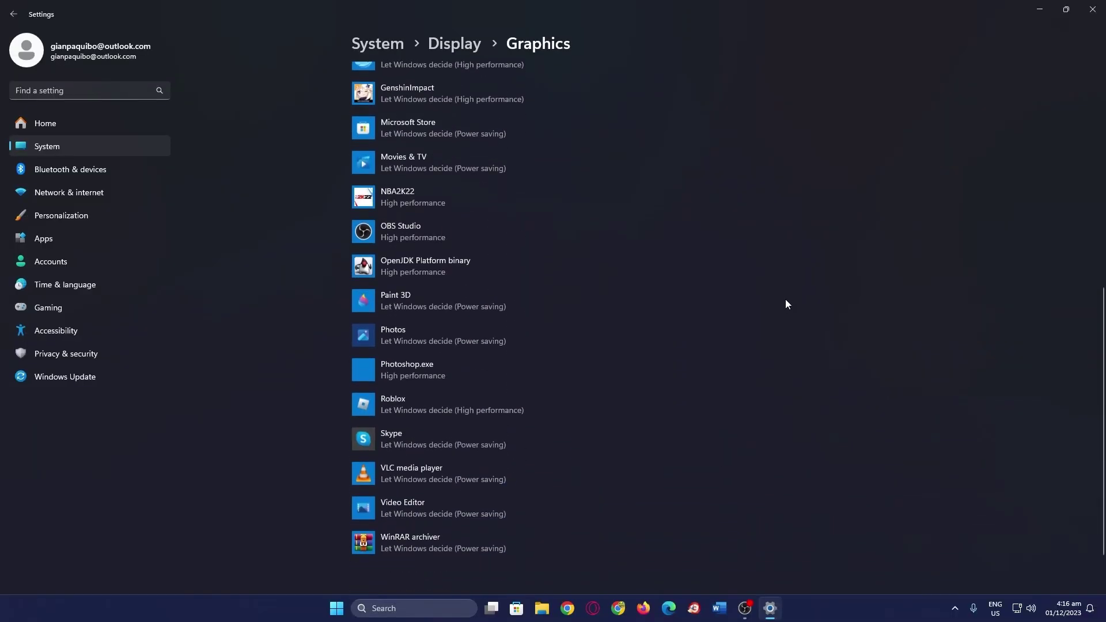
left_click(435, 235)
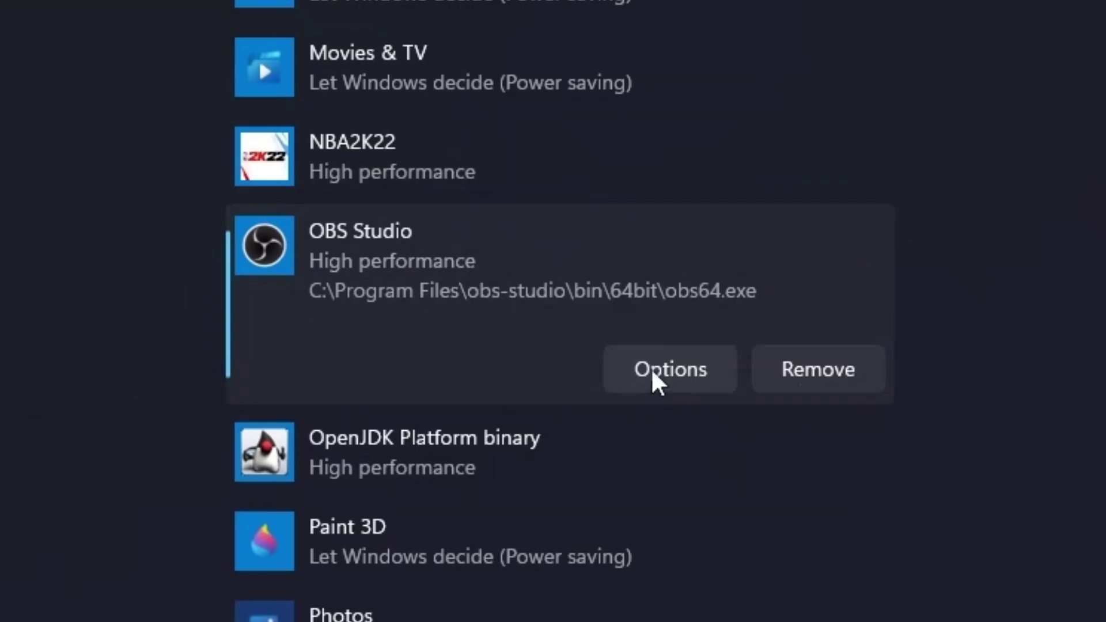
left_click(653, 370)
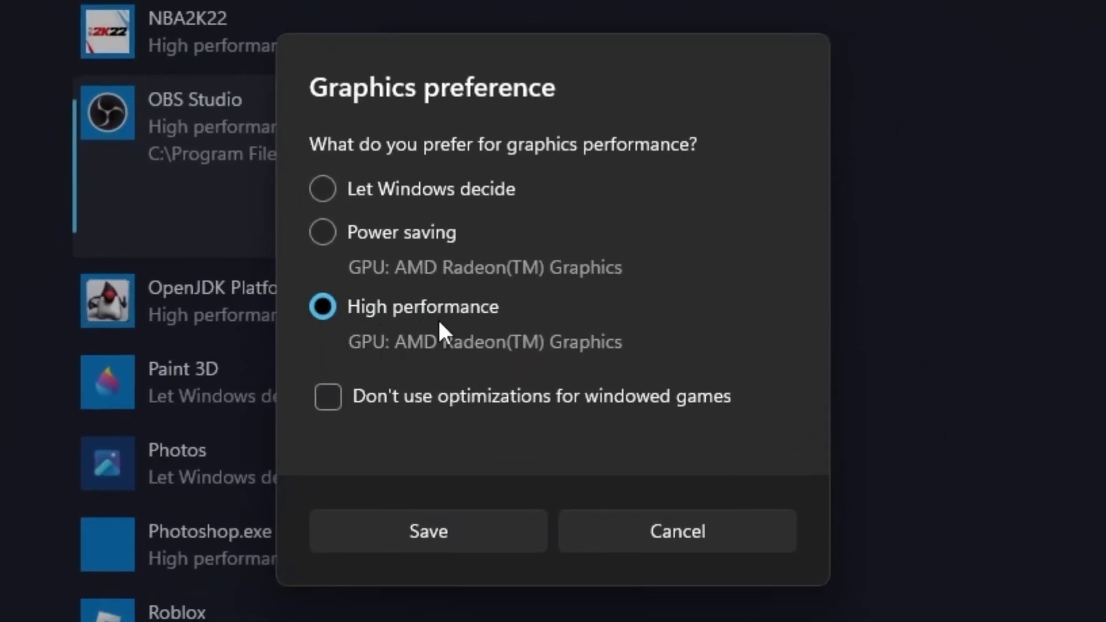
left_click(427, 531)
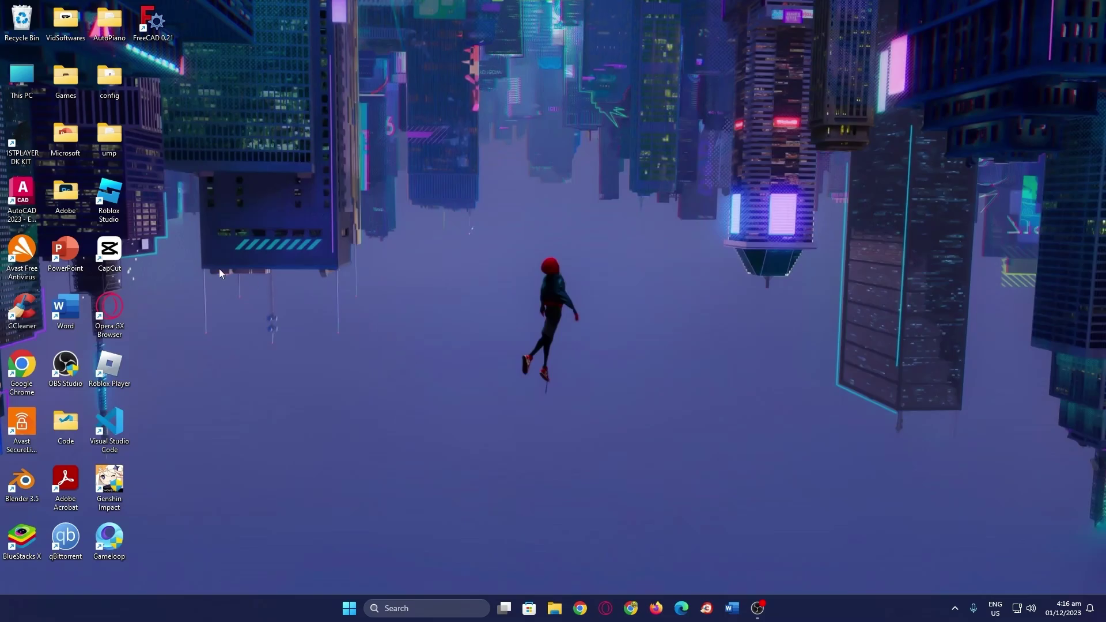
In OBS Video settings, keep the 1920x1080 canvas and change the frame rate to 30 FPS
left_click(65, 367)
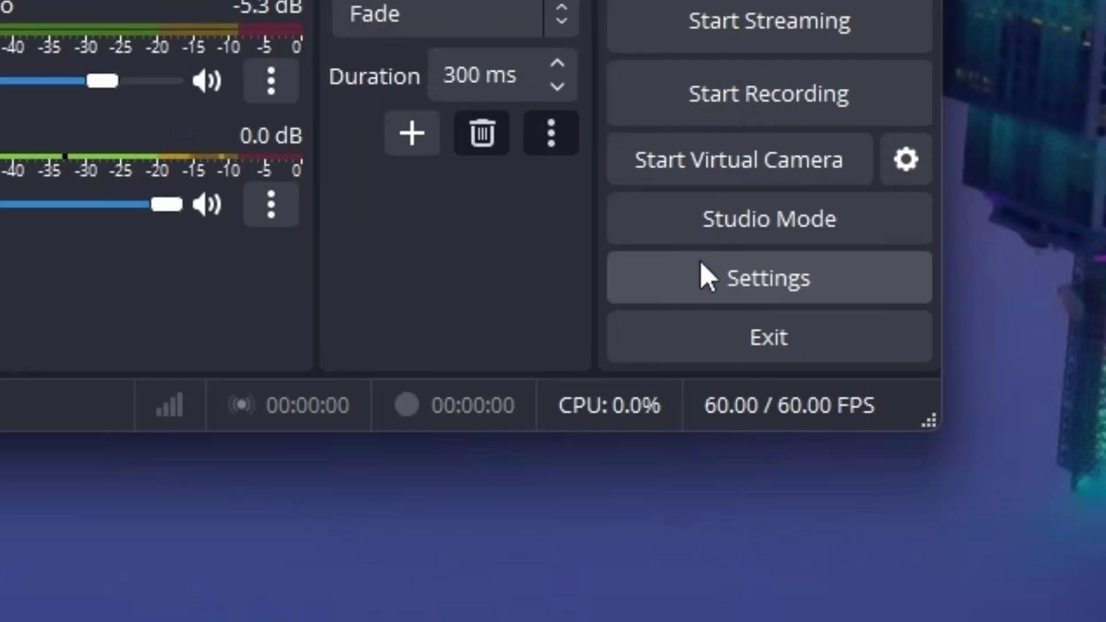
left_click(976, 454)
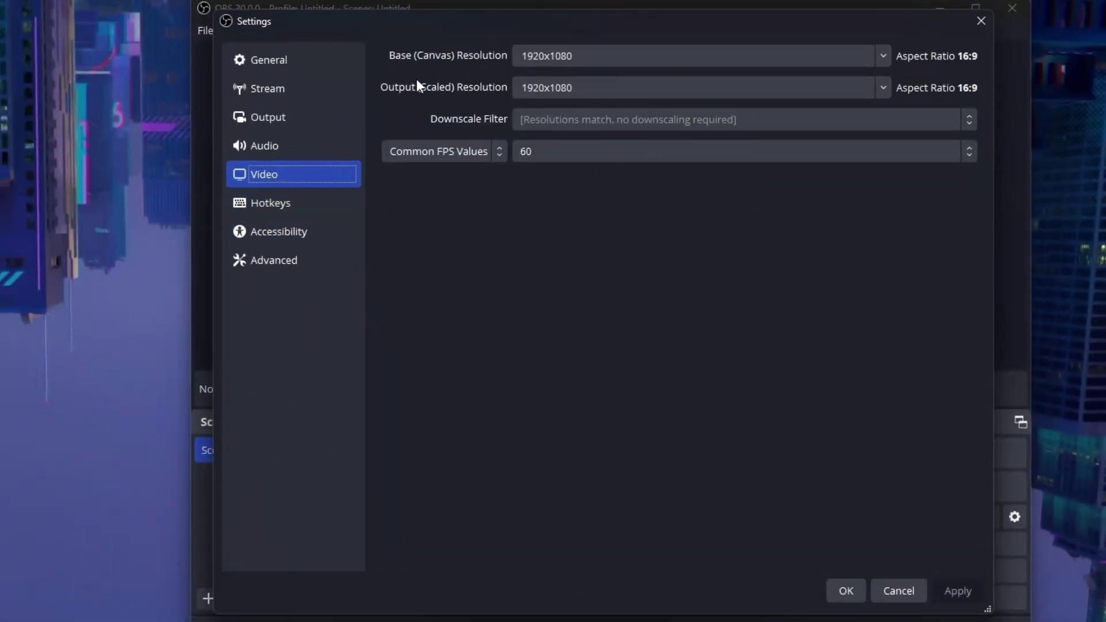
left_click(889, 55)
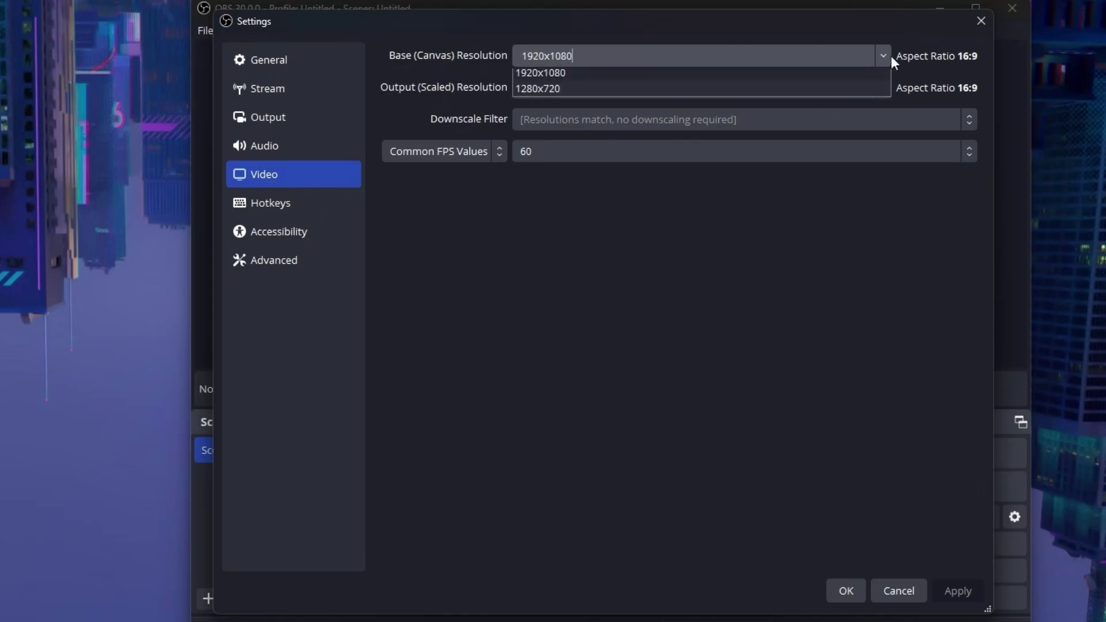
left_click(635, 93)
scroll(883, 47, "up", 1)
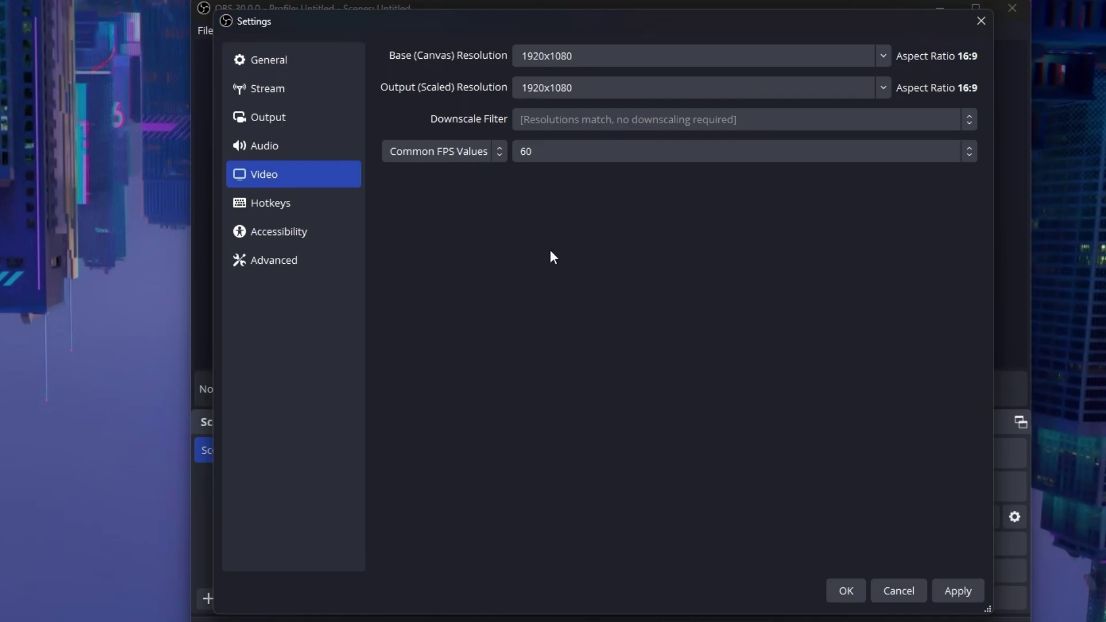
scroll(793, 144, "up", 4)
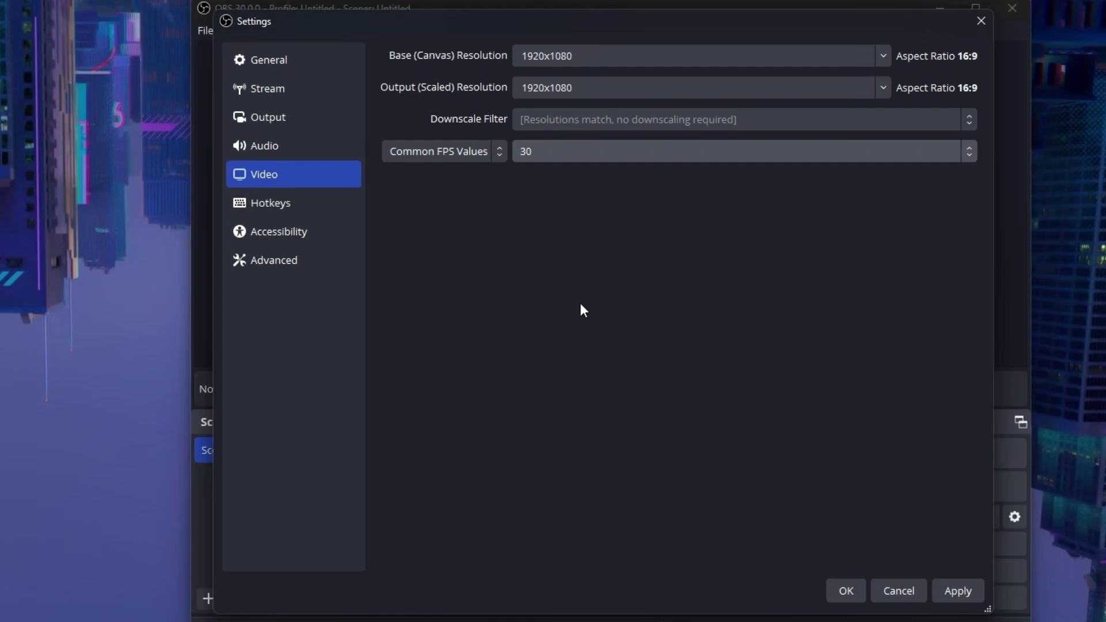
key("Tab")
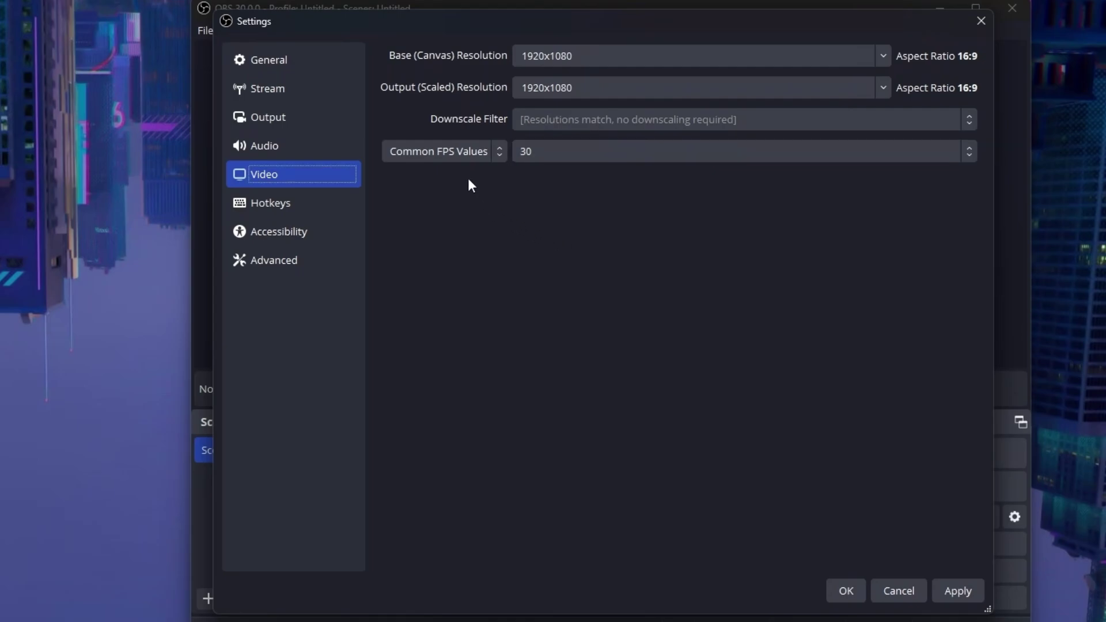
Switch Output Mode to Advanced and keep MPEG-4 (.mp4) as the recording format
left_click(312, 117)
left_click(554, 56)
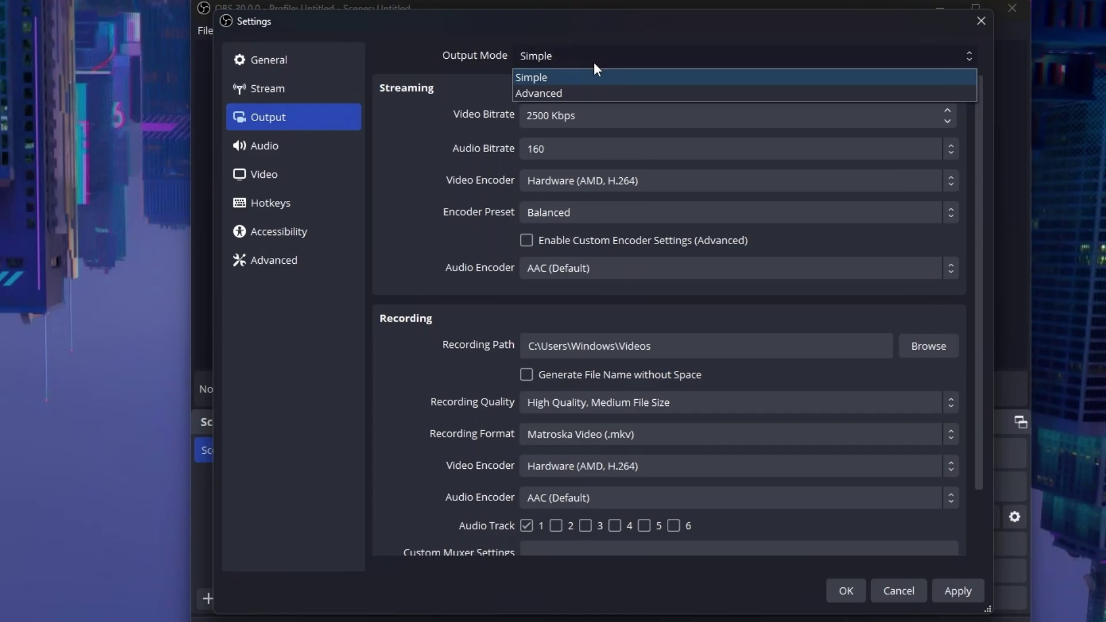
left_click(569, 95)
left_click(503, 92)
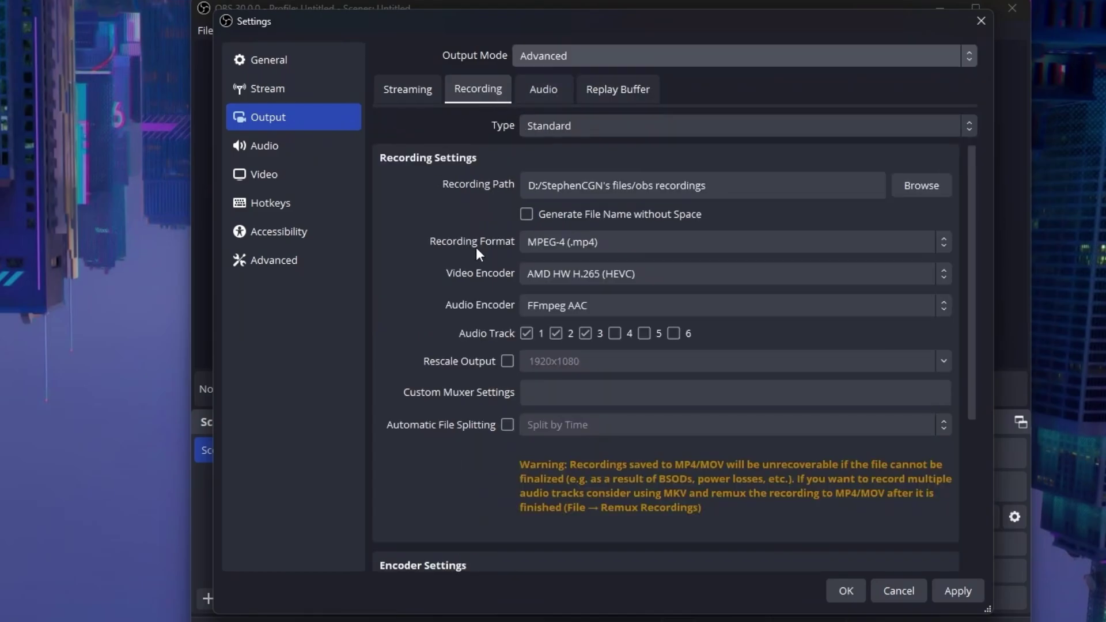
left_click(583, 245)
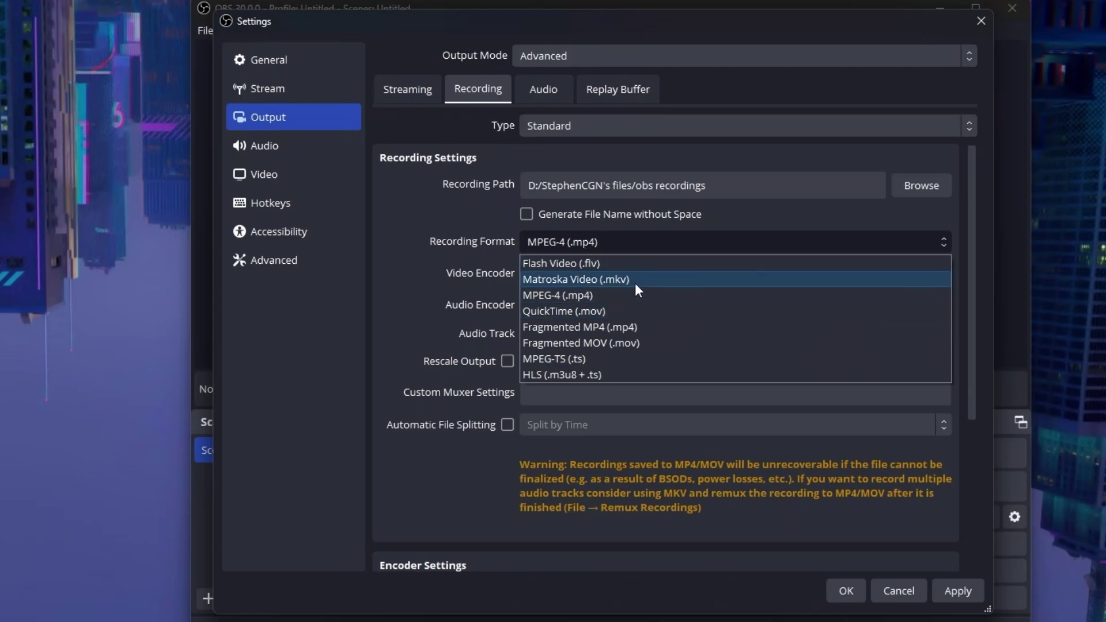
left_click(483, 309)
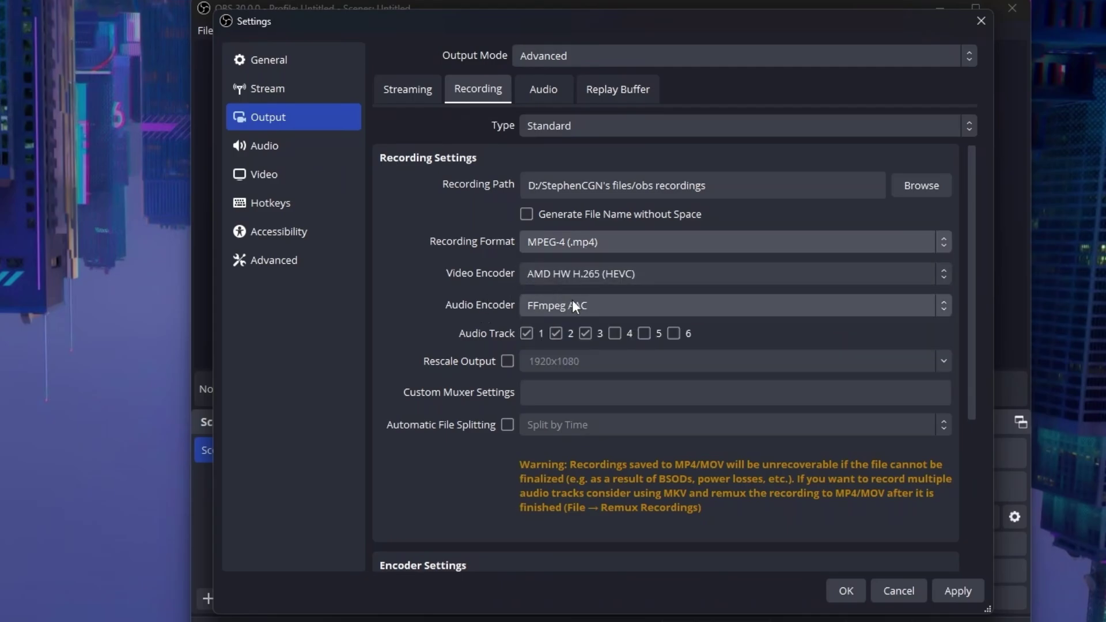
Choose x264 as the recording video encoder instead of AMD HW H.265 (HEVC)
scroll(579, 277, "up", 2)
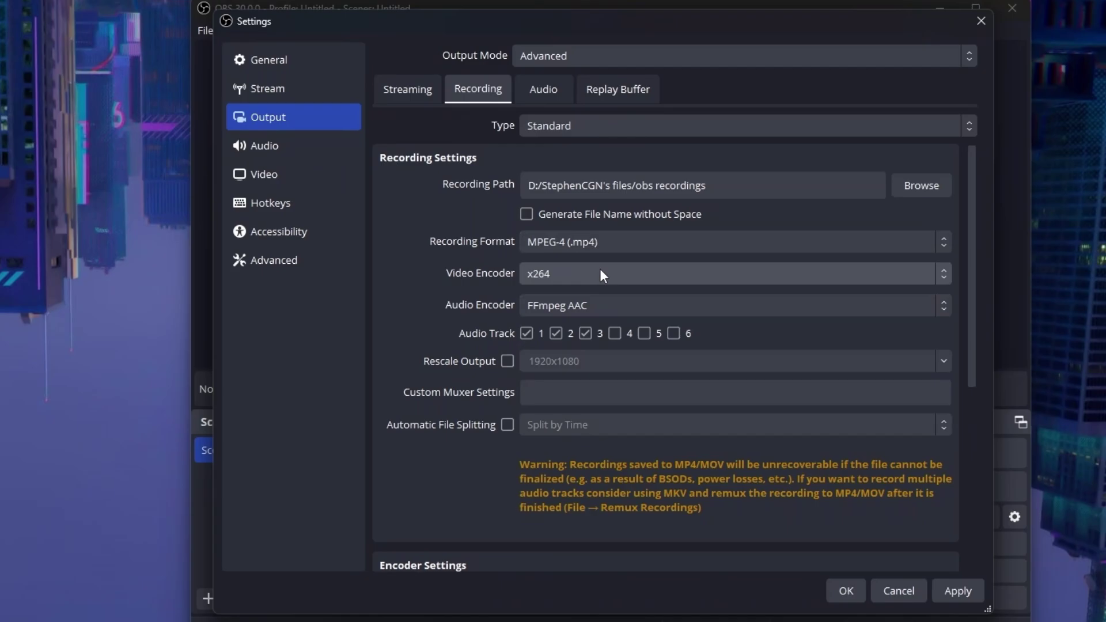
left_click(600, 275)
left_click(596, 326)
left_click(651, 274)
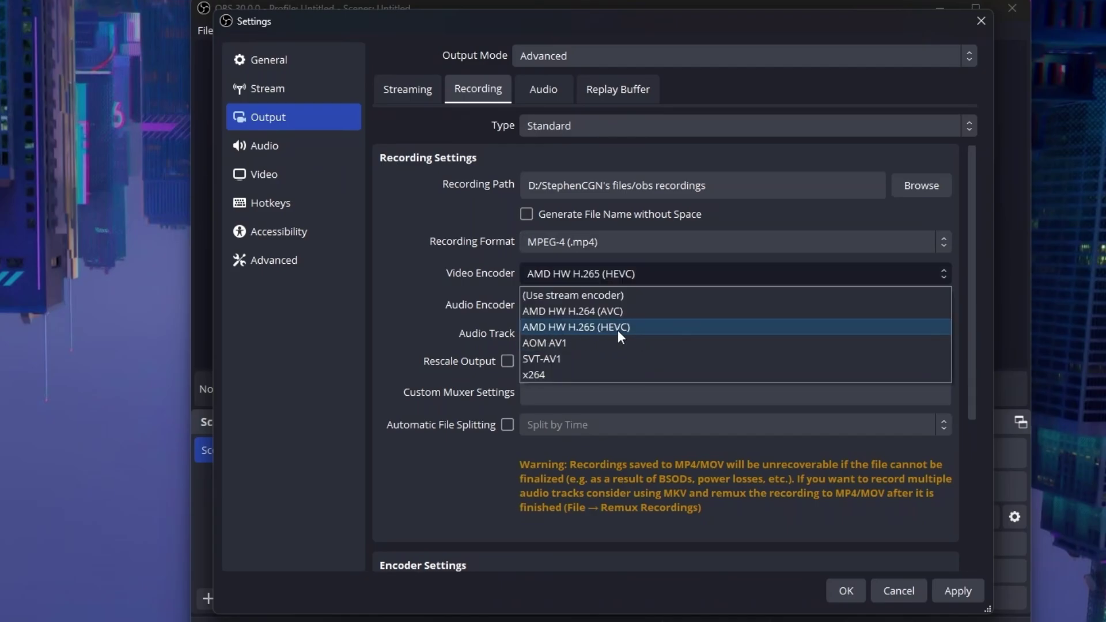
left_click(601, 330)
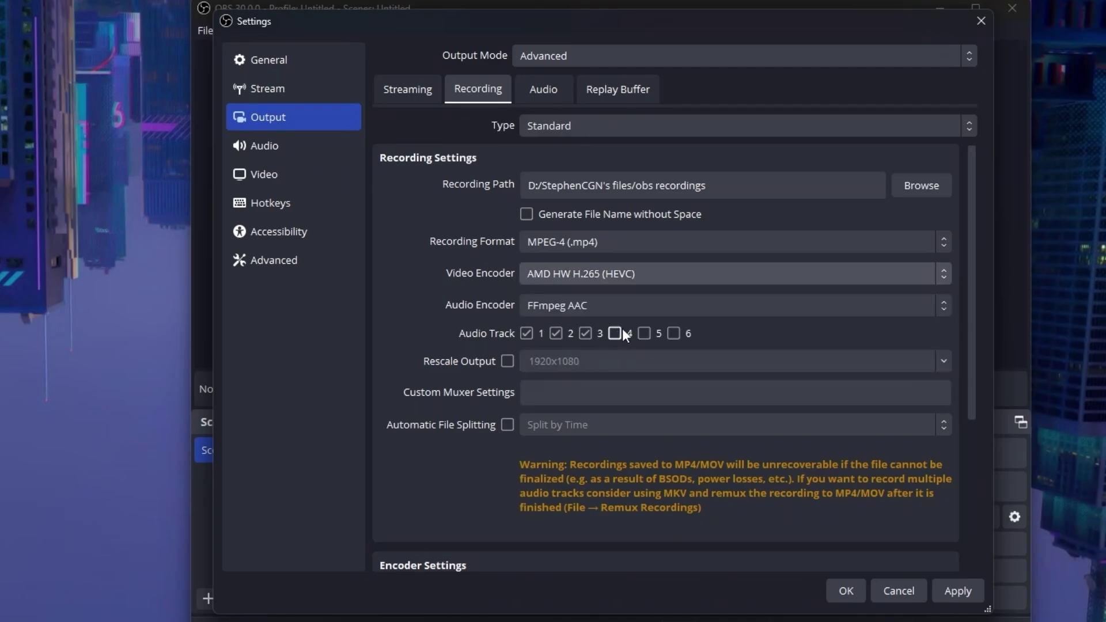
left_click(634, 279)
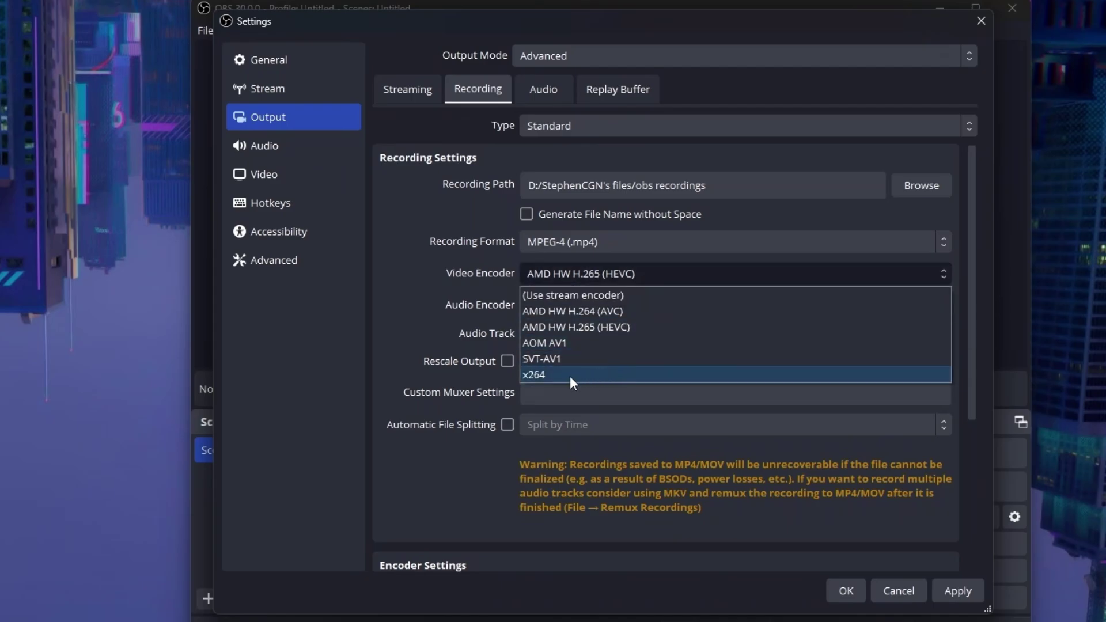
left_click(570, 375)
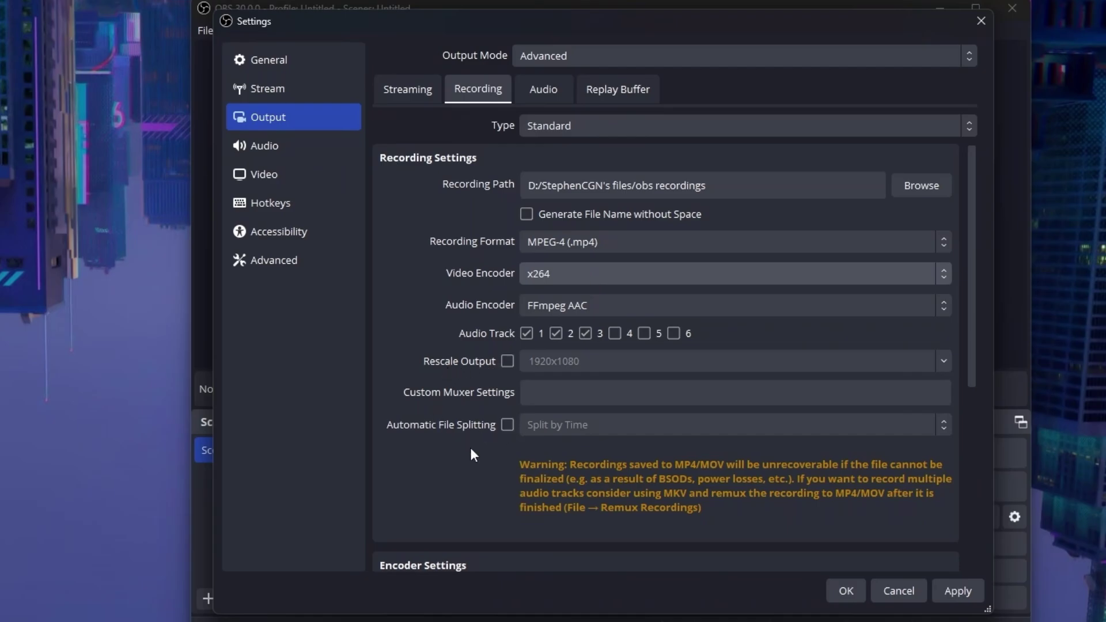
Set the x264 encoder's Rate Control to CRF
scroll(467, 375, "down", 5)
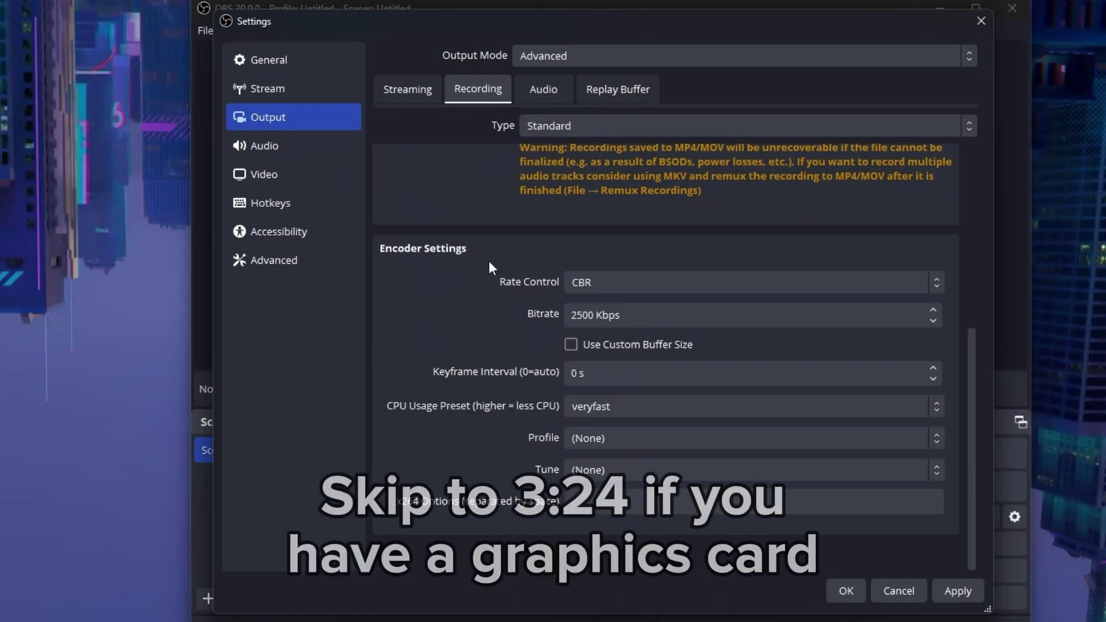
left_click(596, 282)
left_click(576, 344)
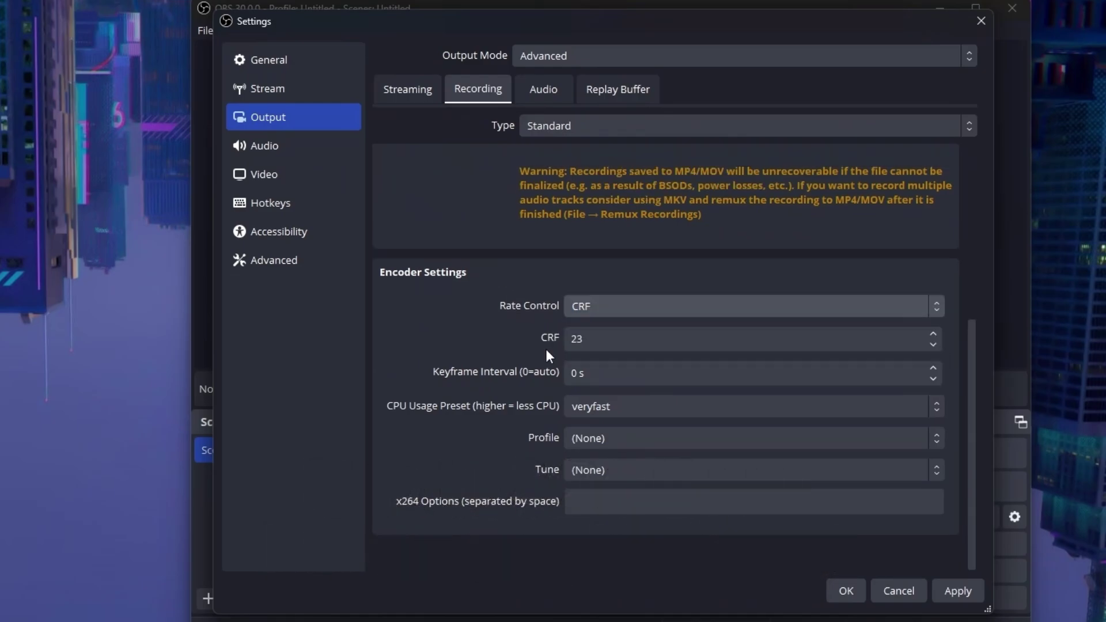
Edit the CRF value, trying 20 and 19 before clearing it again
left_click(607, 345)
key("BackSpace")
type("0")
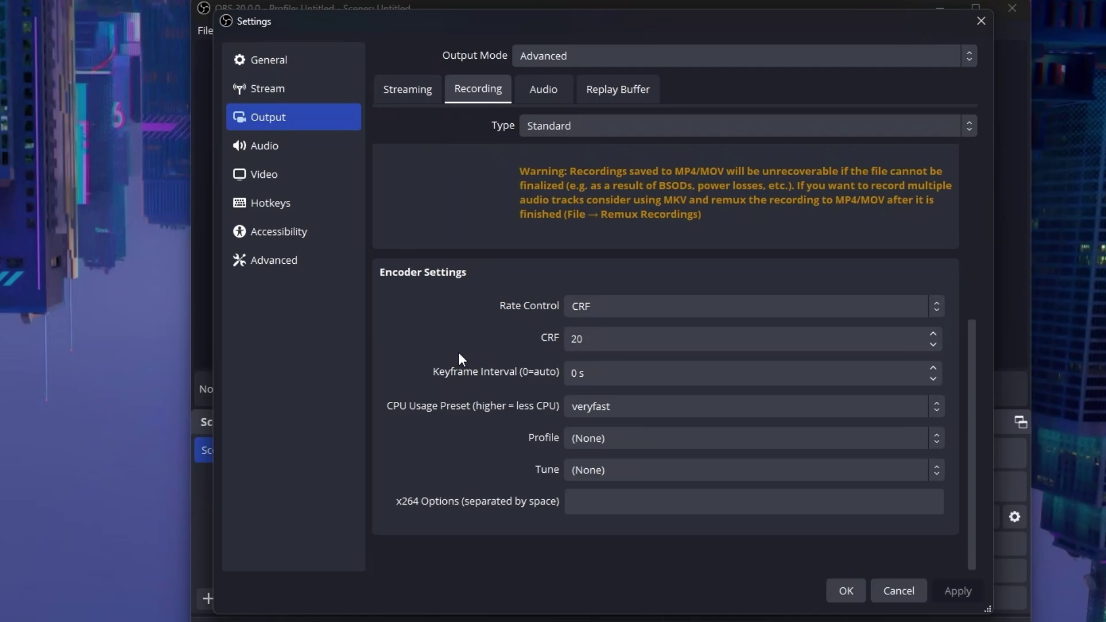
left_click(646, 339)
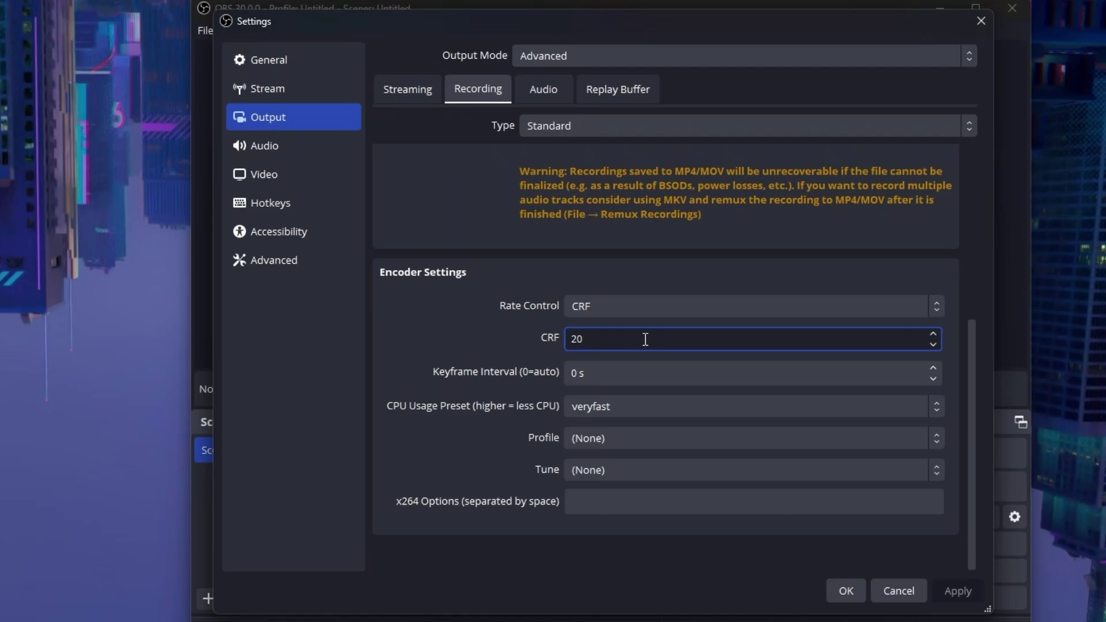
key("BackSpace")
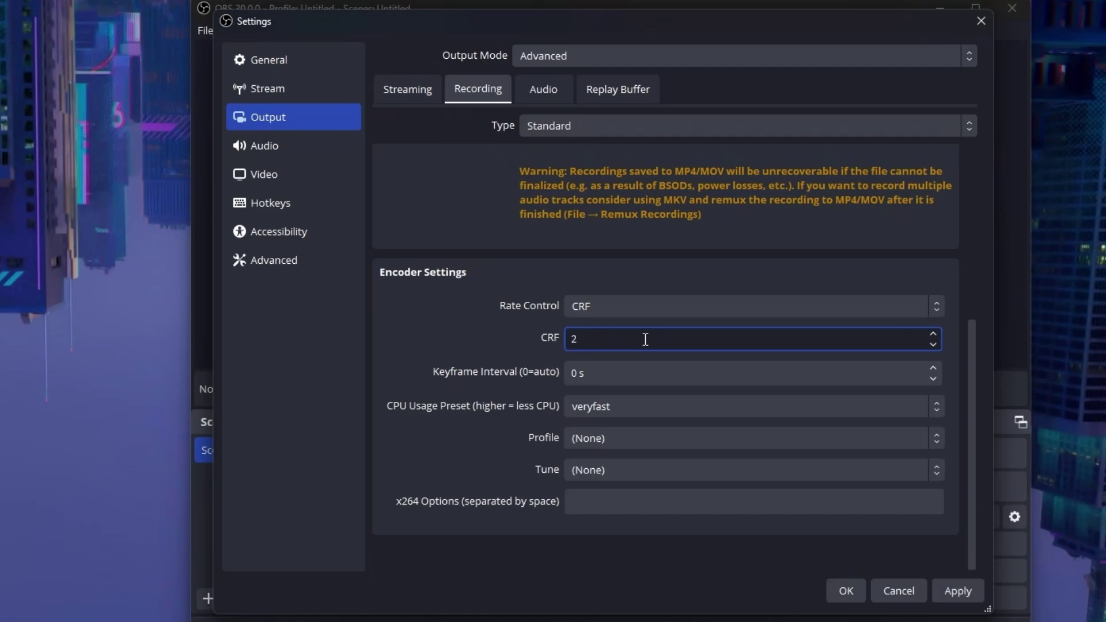
key("BackSpace")
type("20")
key("BackSpace")
key("BackSpace")
type("19")
key("BackSpace")
key("BackSpace")
Enter CRF 20 and keep the CPU usage preset at veryfast
type("20")
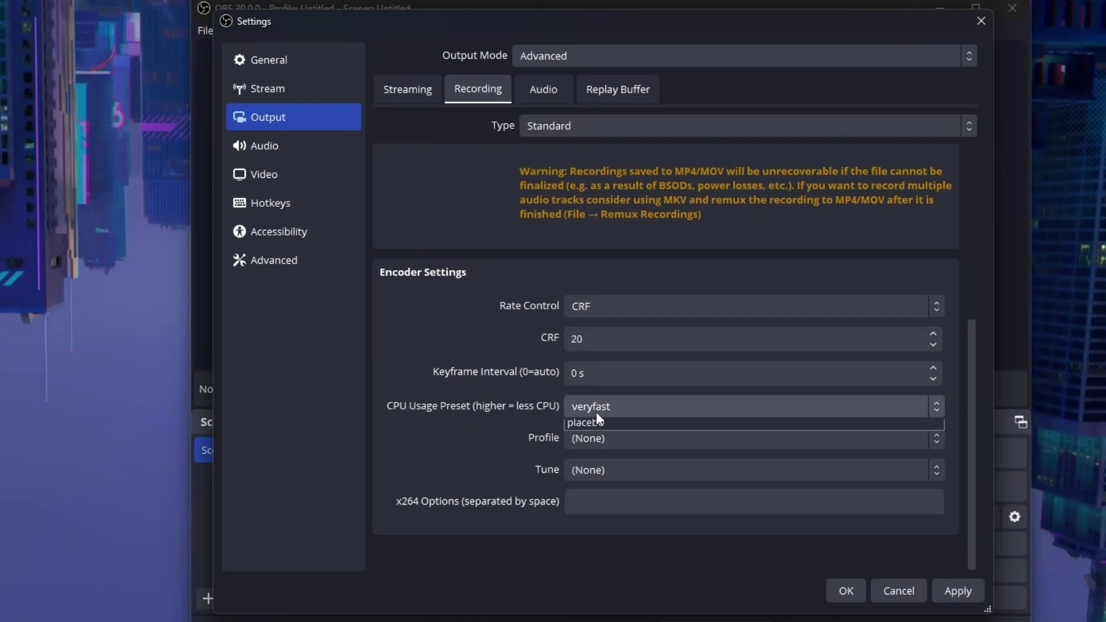
left_click(596, 412)
left_click(584, 465)
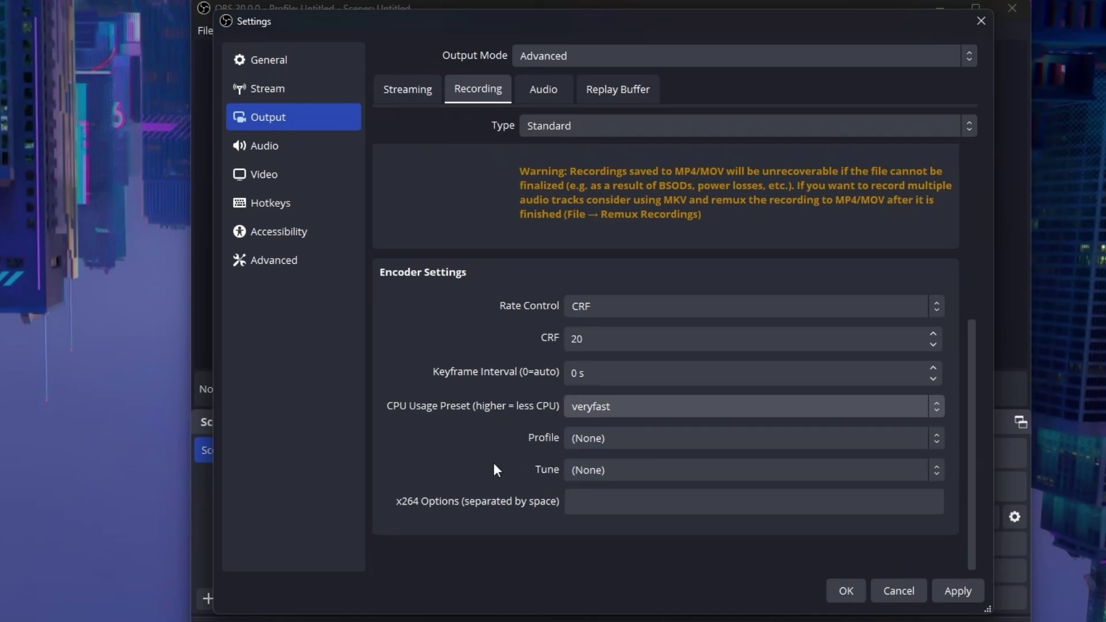
left_click(597, 407)
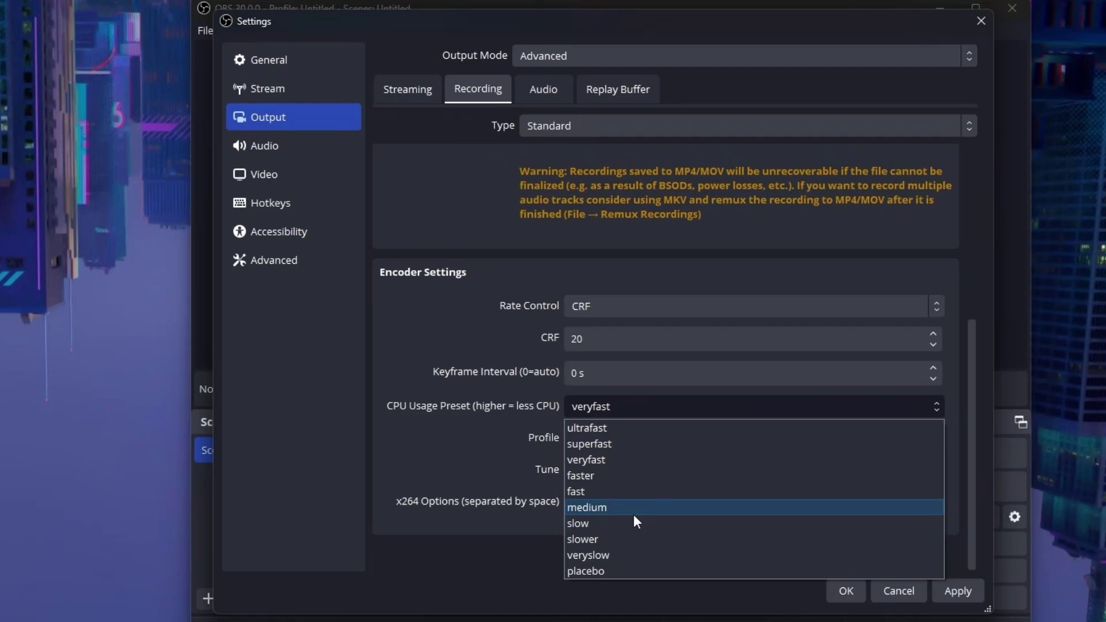
left_click(612, 413)
Compare the superfast, ultrafast, faster and fast CPU presets, ending back on veryfast
left_click(631, 408)
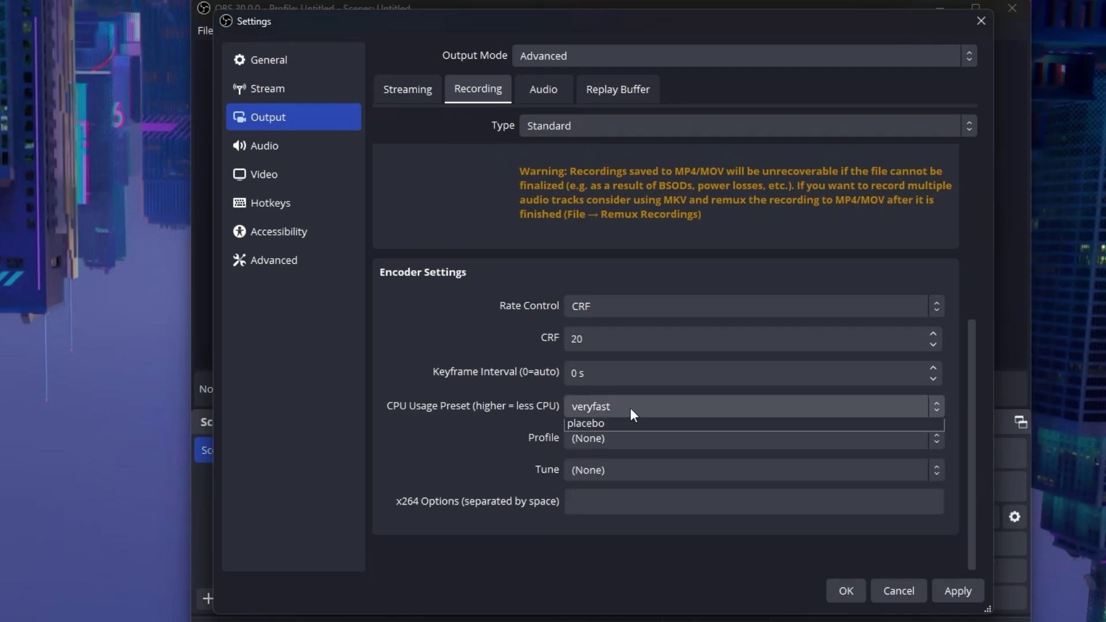
left_click(614, 442)
left_click(610, 409)
left_click(615, 431)
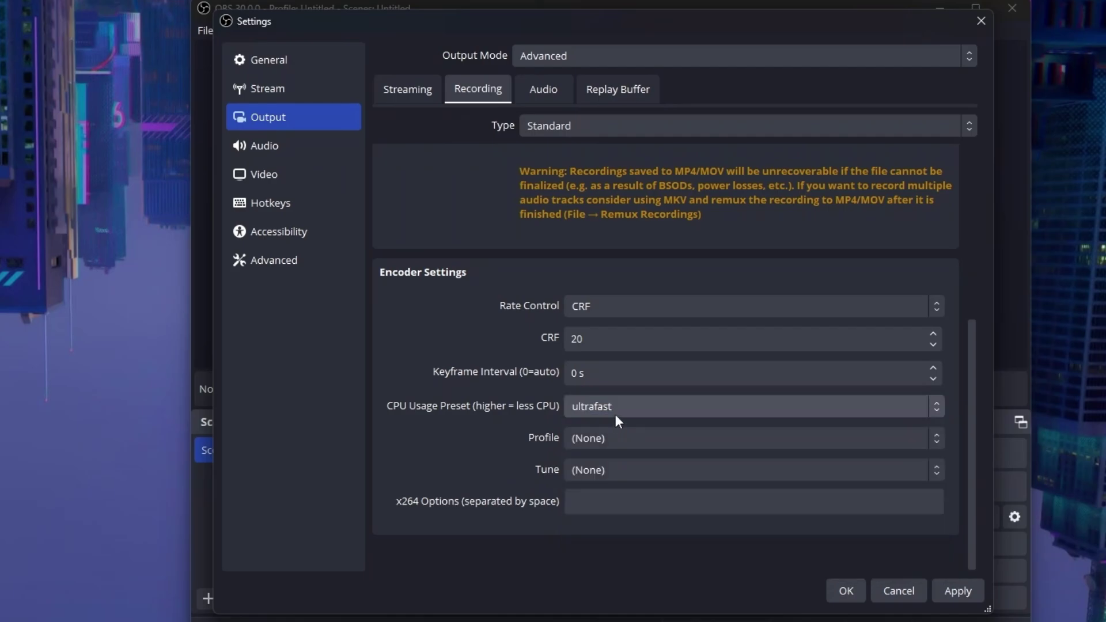
left_click(617, 408)
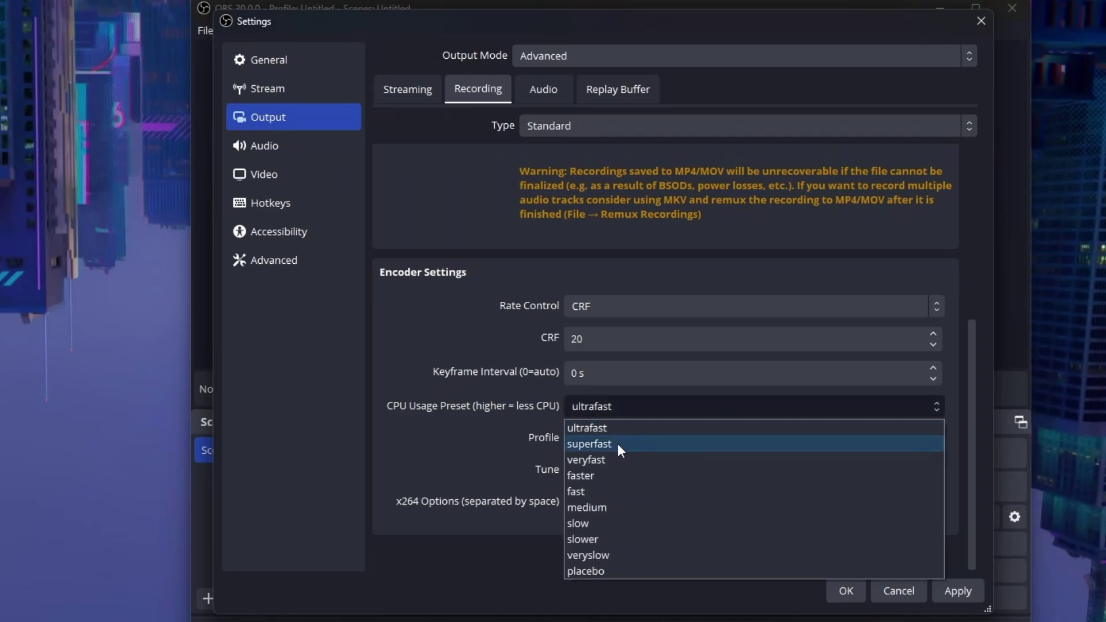
left_click(678, 458)
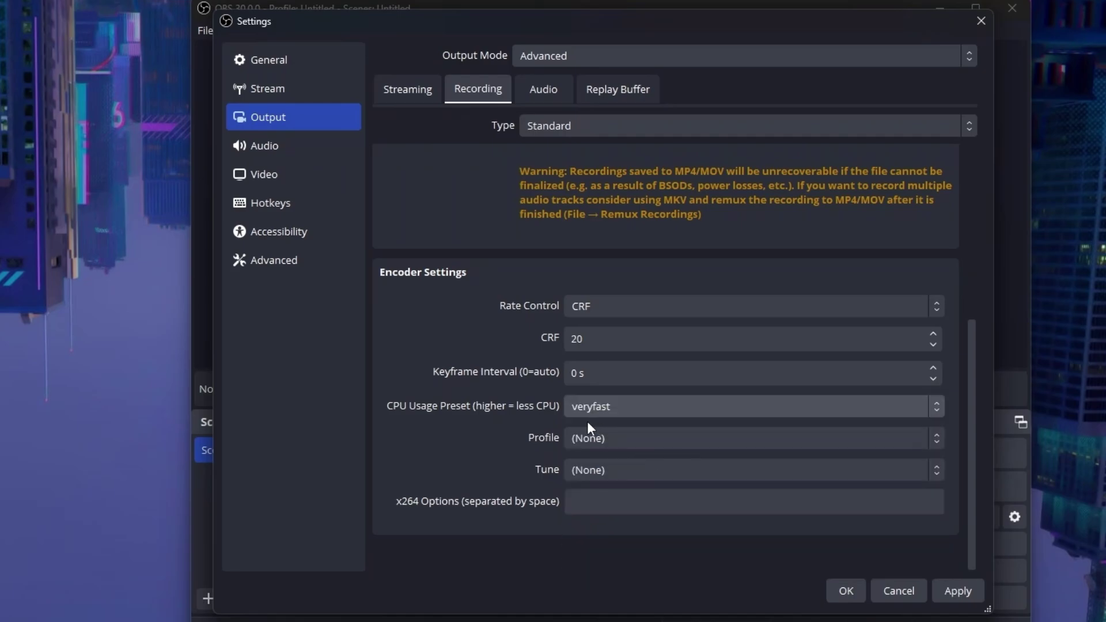
left_click(610, 412)
left_click(617, 477)
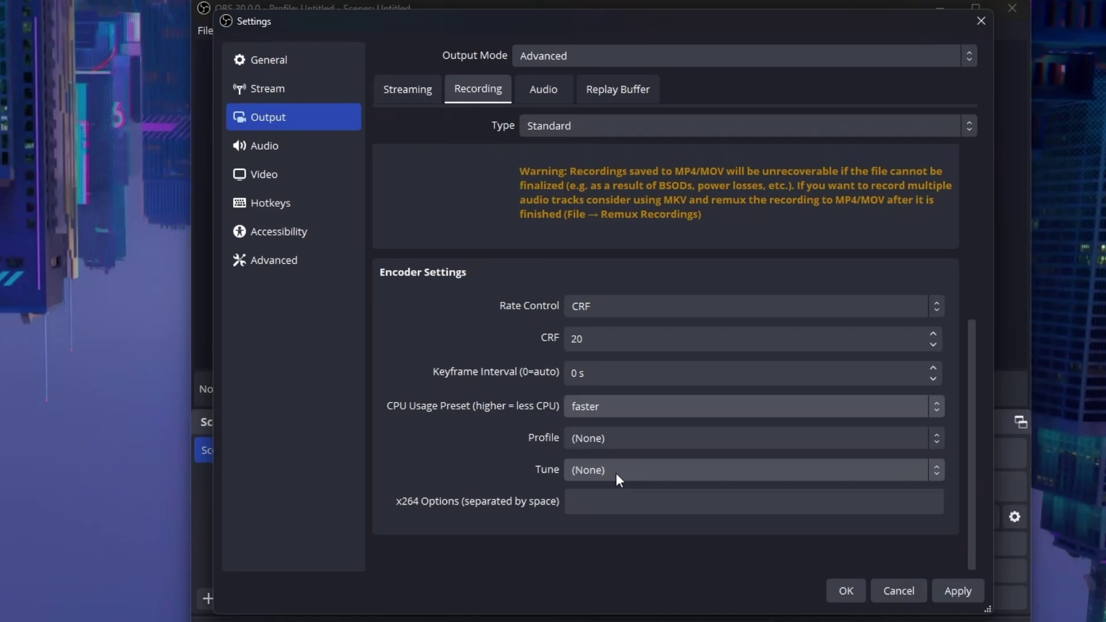
left_click(605, 405)
left_click(586, 488)
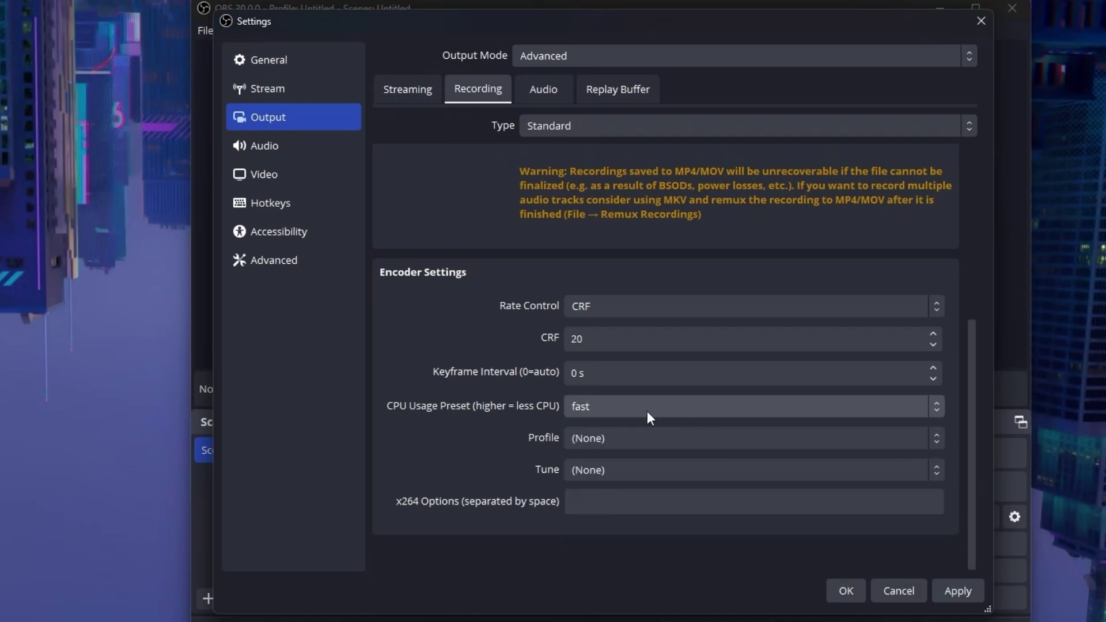
left_click(631, 409)
left_click(670, 462)
Switch the recording encoder to AMD HW H.265 (HEVC) with CQP rate control
scroll(465, 439, "up", 5)
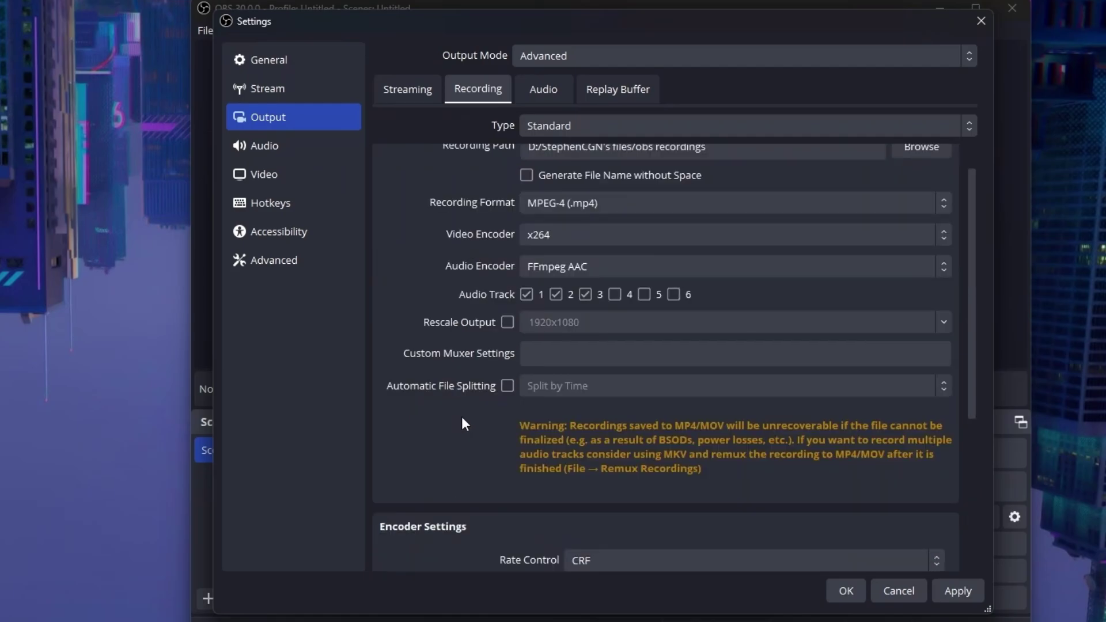
left_click(597, 234)
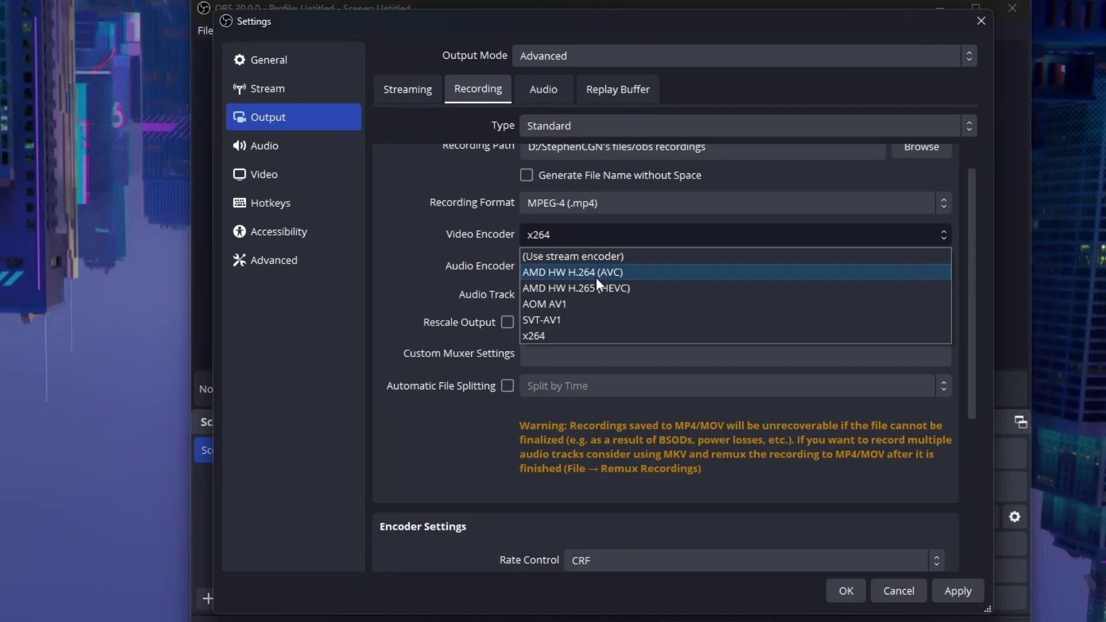
left_click(572, 288)
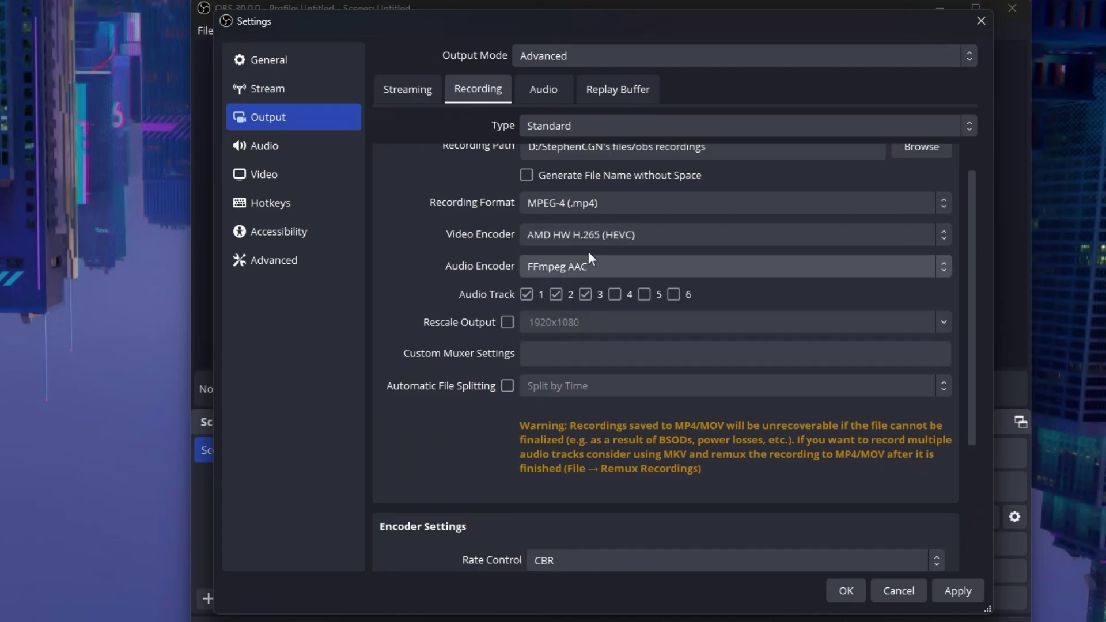
scroll(447, 369, "down", 4)
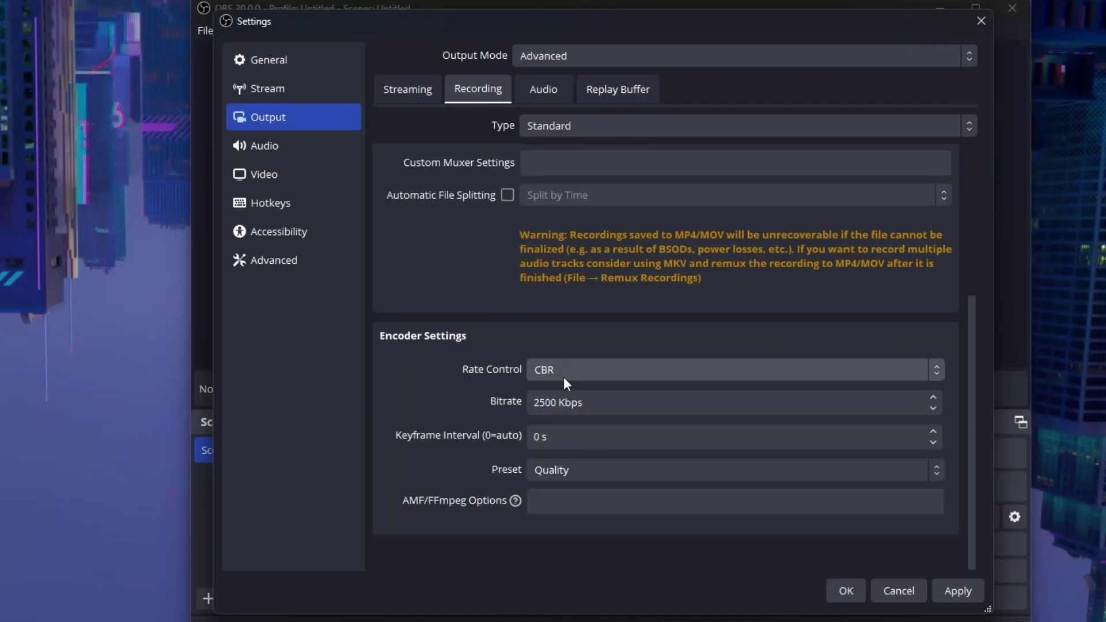
left_click(596, 374)
left_click(562, 408)
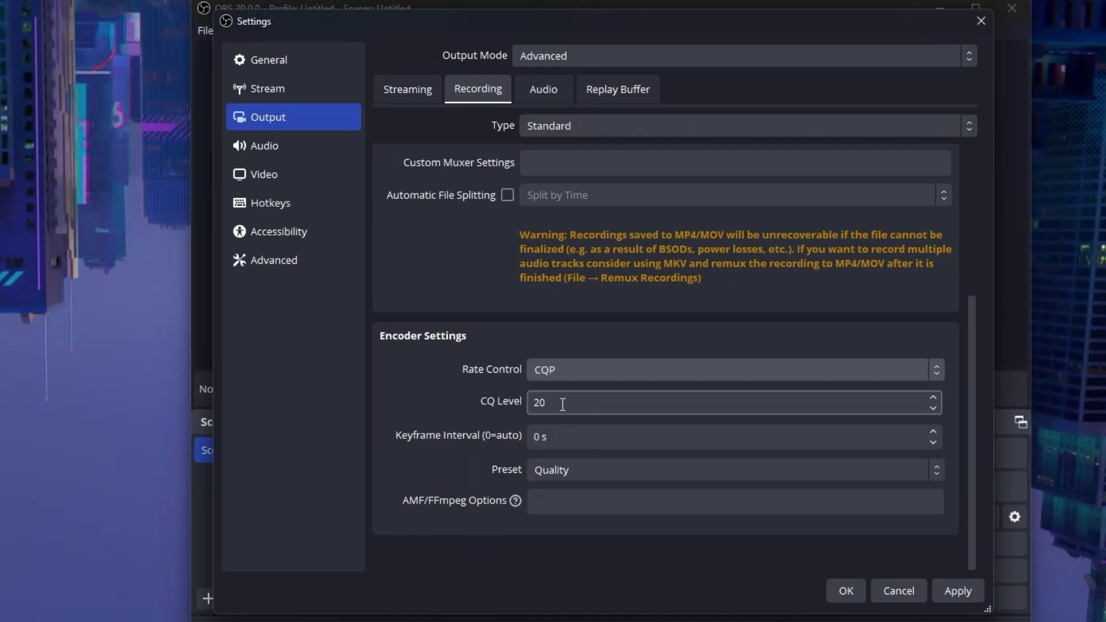
Edit the CQ Level value, settling on 20
left_click(562, 404)
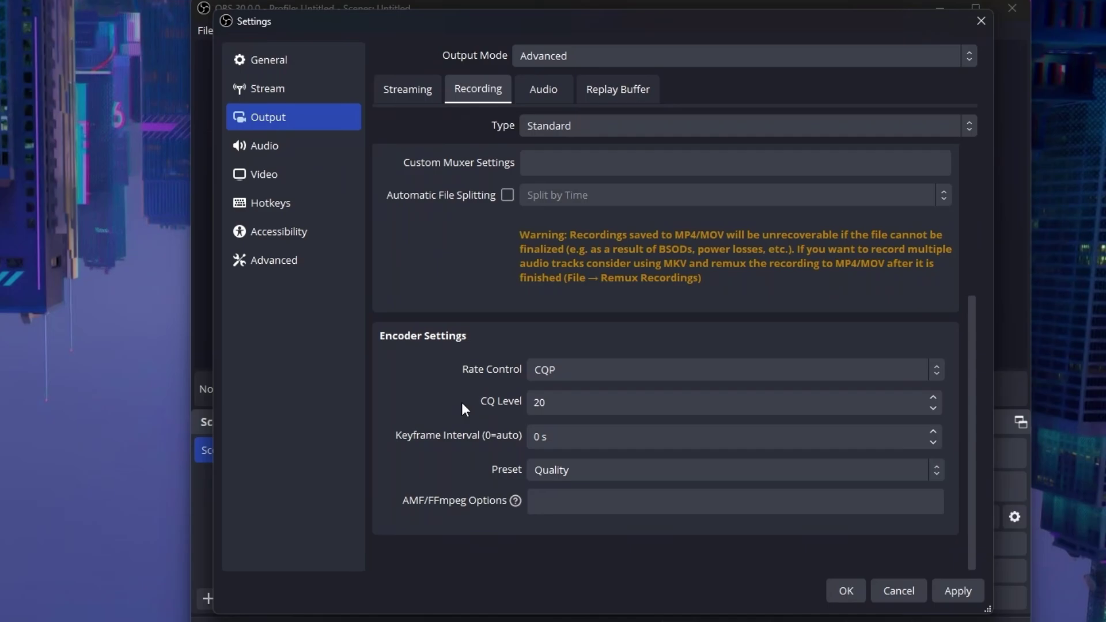
left_click(608, 401)
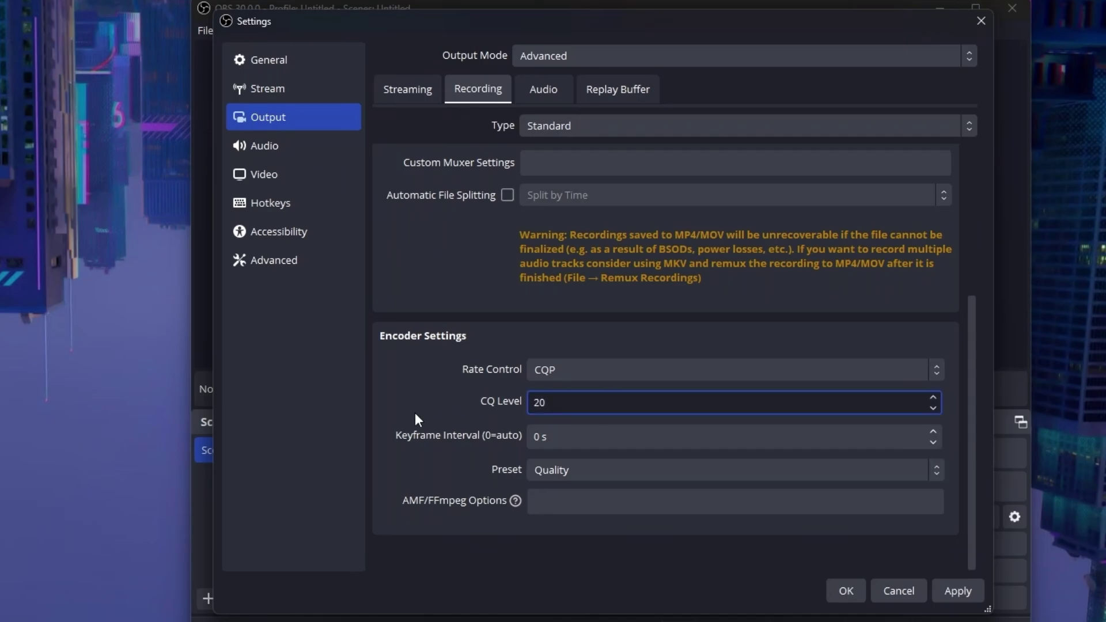
left_click(606, 403)
key("BackSpace")
type("1")
key("BackSpace")
type("0")
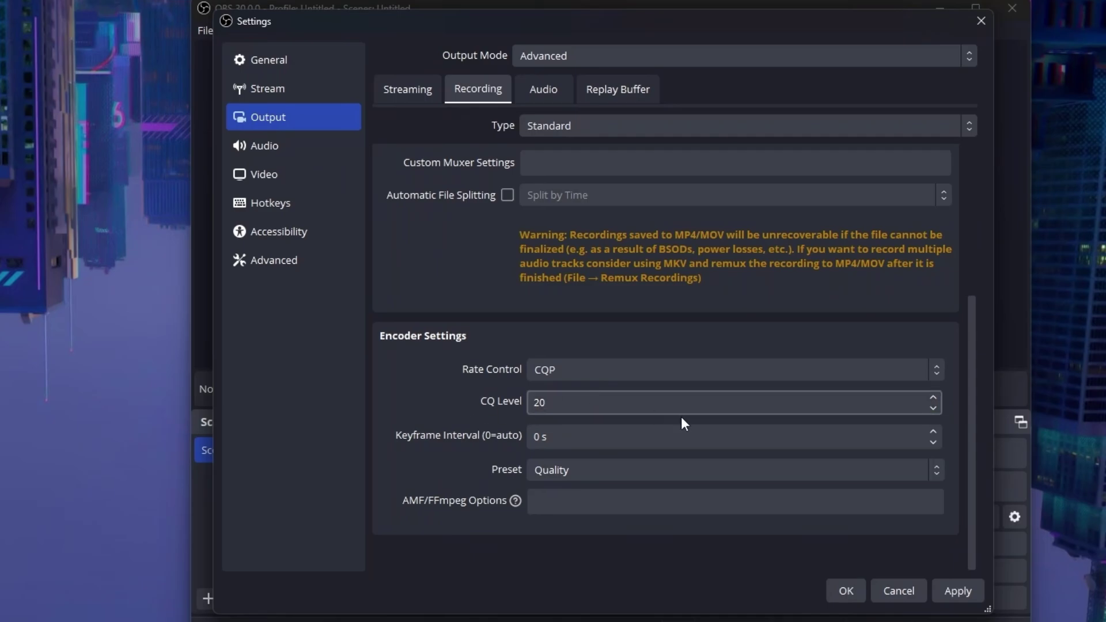
key("BackSpace")
key("BackSpace")
type("1")
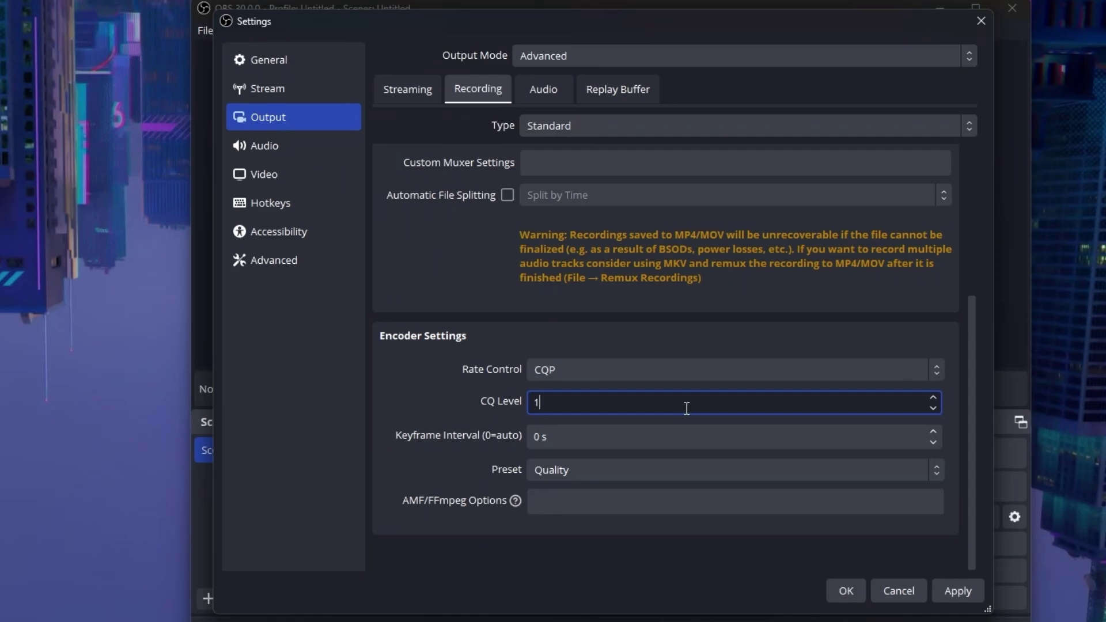
type("8")
key("BackSpace")
key("BackSpace")
type("20")
left_click(419, 375)
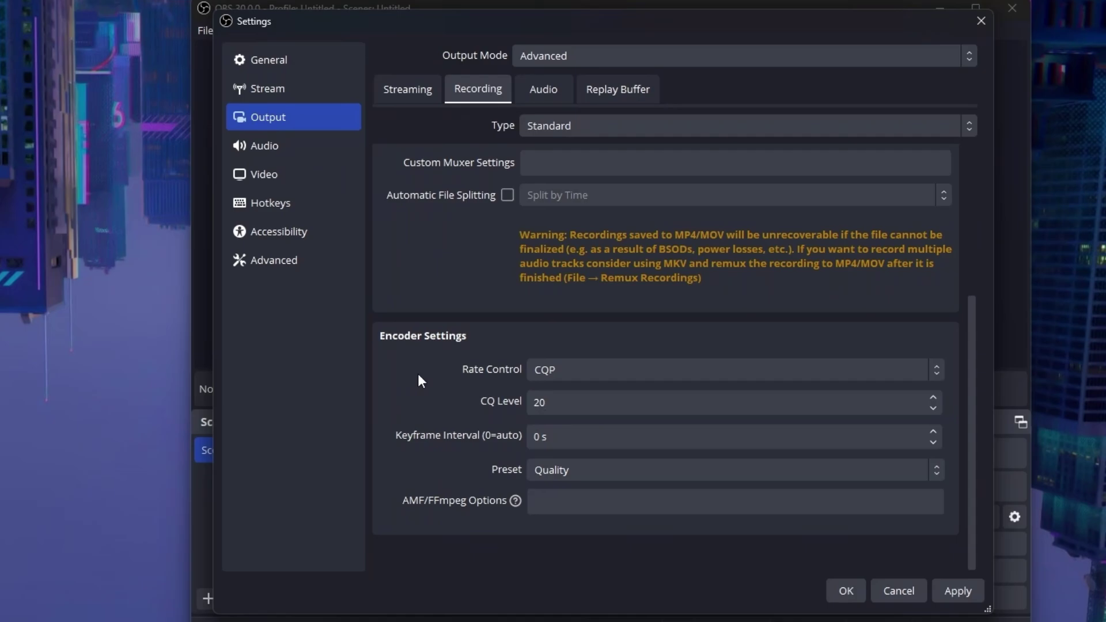
Choose the Balanced encoder preset, then try Speed
left_click(620, 475)
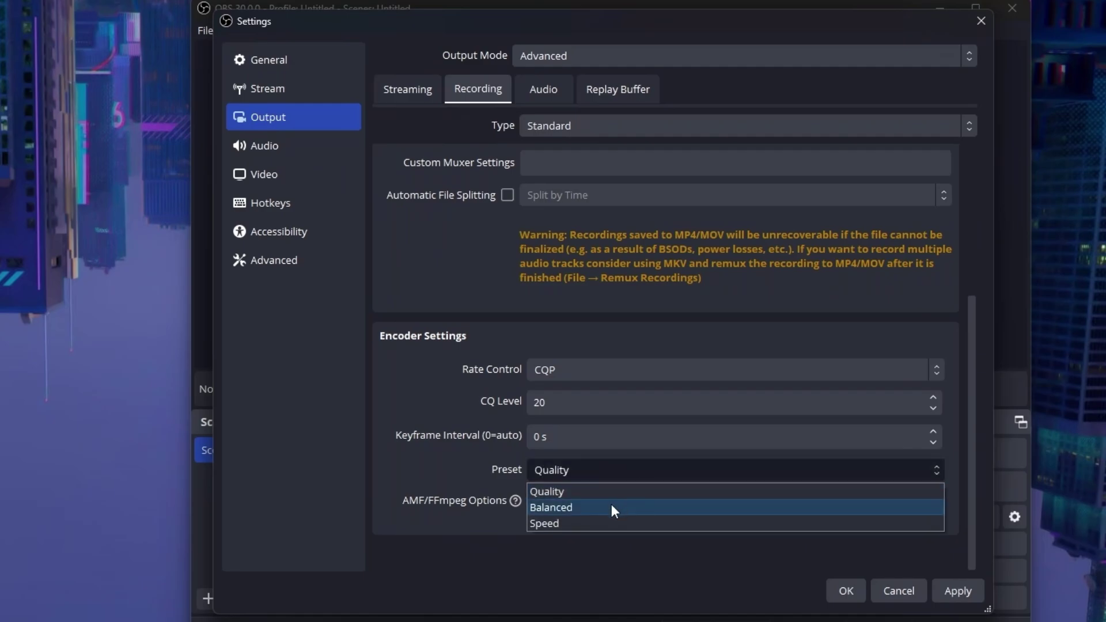
left_click(610, 503)
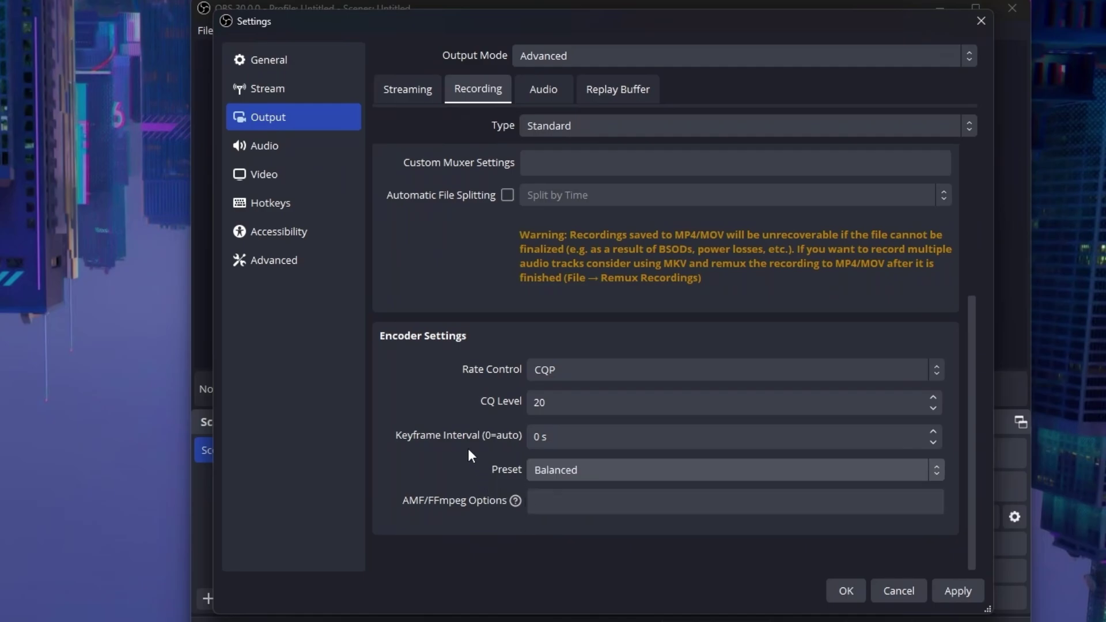
left_click(612, 475)
left_click(604, 523)
left_click(593, 469)
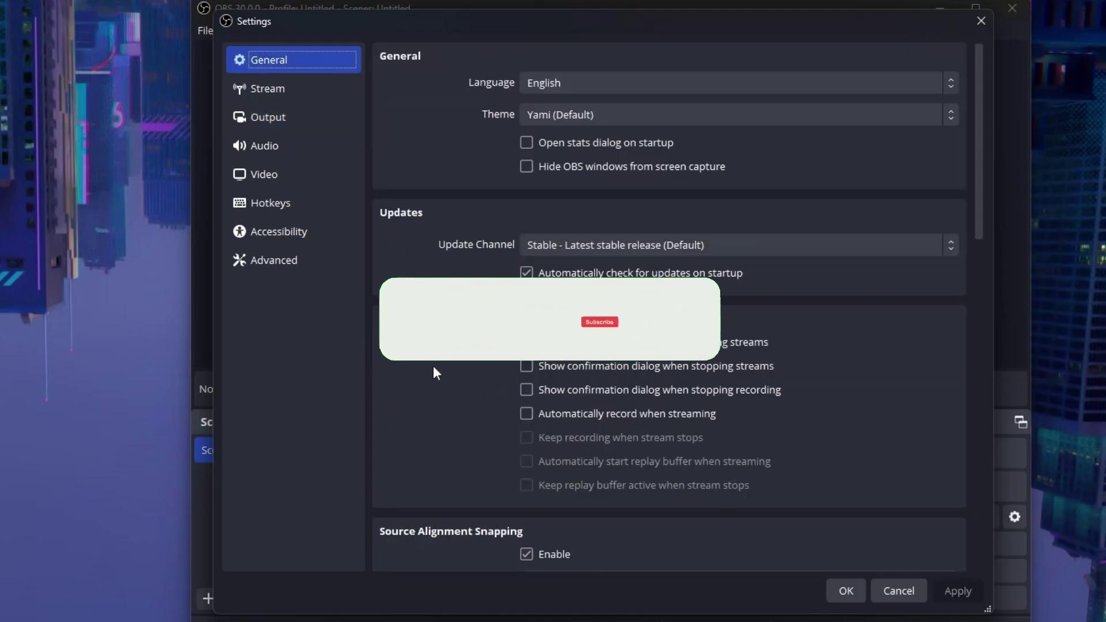